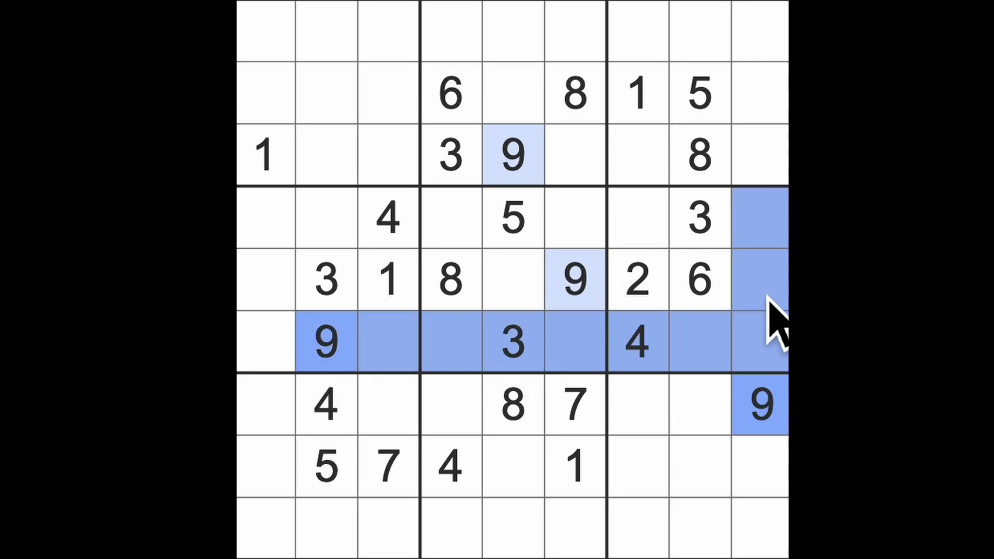
Enter the missing 9s in rows 4, 1, 9, 8 and 2 (row 2 at column 3).
{"action": "left_click", "coordinate": [649, 225]}
{"action": "type", "text": "9"}
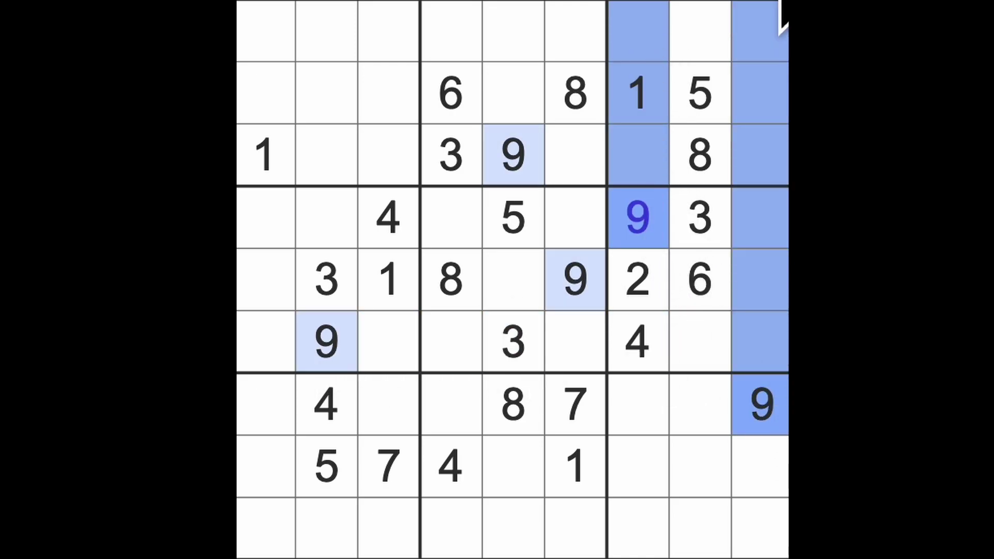
{"action": "left_click", "coordinate": [726, 37]}
{"action": "type", "text": "9"}
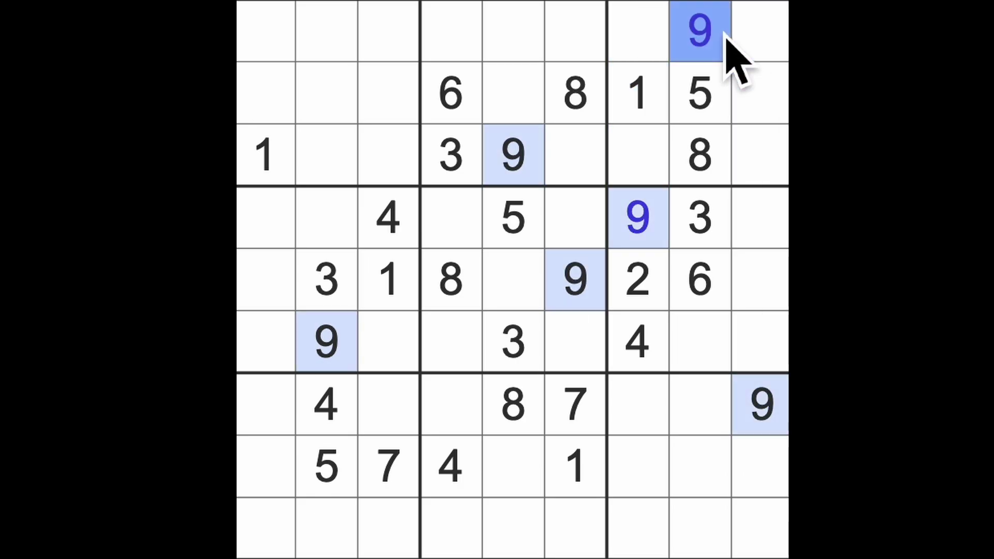
{"action": "left_click", "coordinate": [579, 293]}
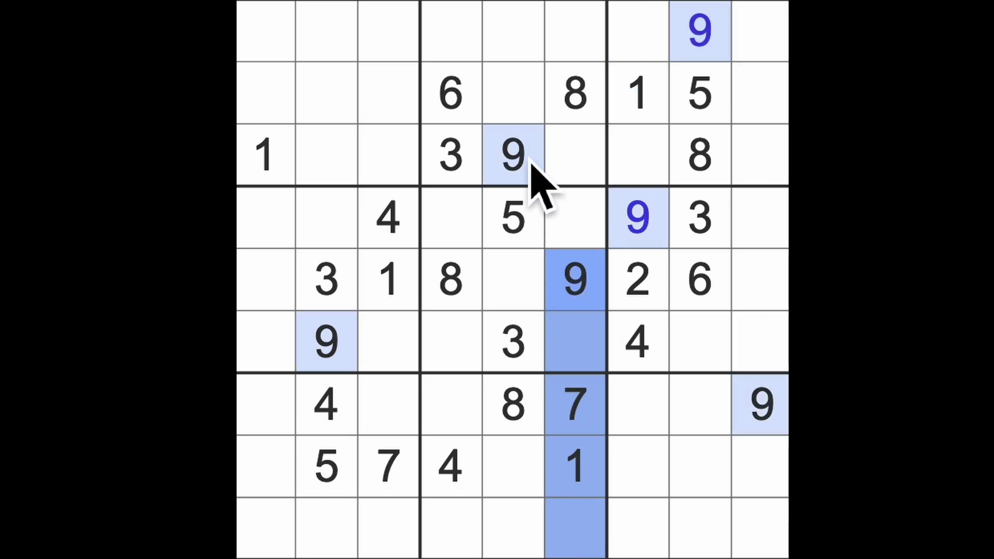
{"action": "left_click", "coordinate": [470, 536]}
{"action": "type", "text": "9"}
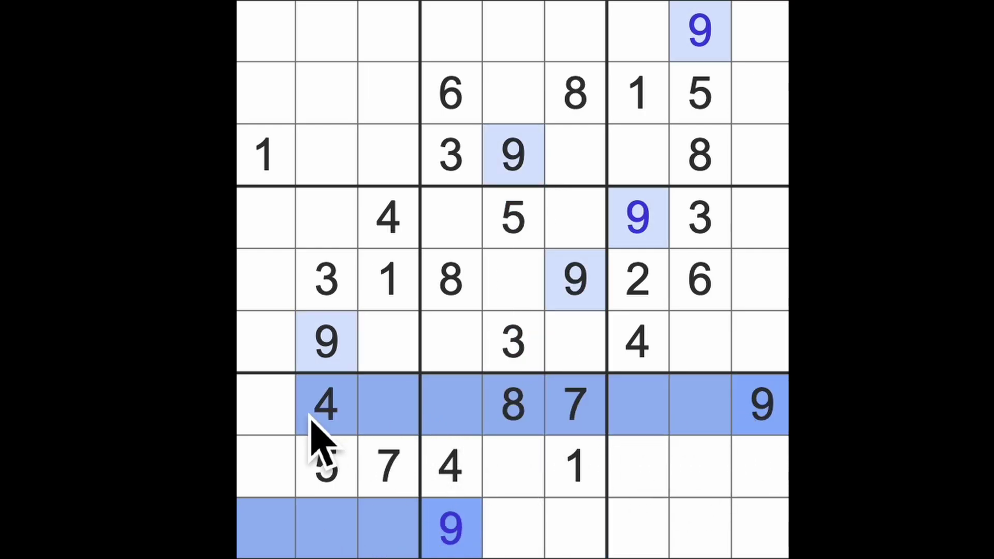
{"action": "left_click", "coordinate": [283, 486]}
{"action": "type", "text": "9"}
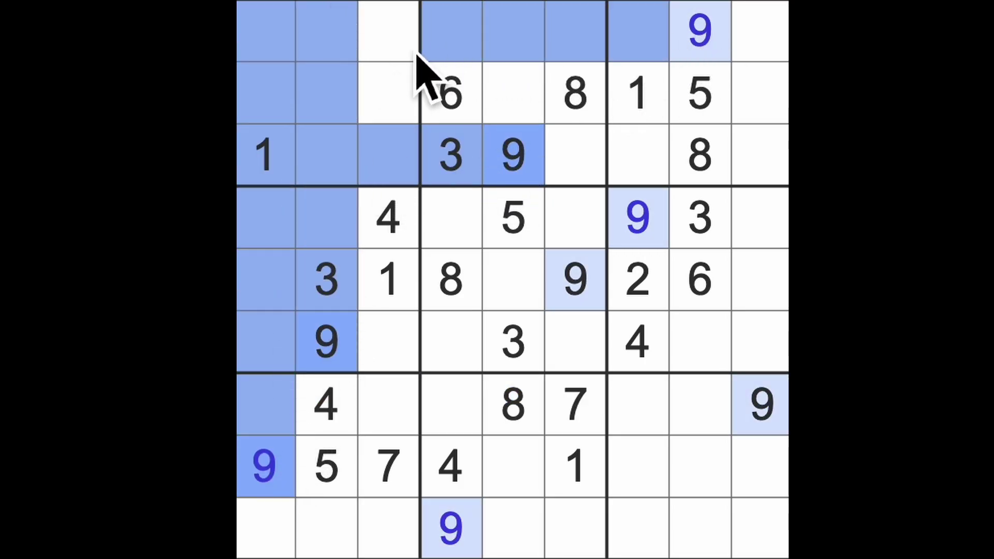
{"action": "left_click", "coordinate": [391, 110]}
{"action": "type", "text": "9"}
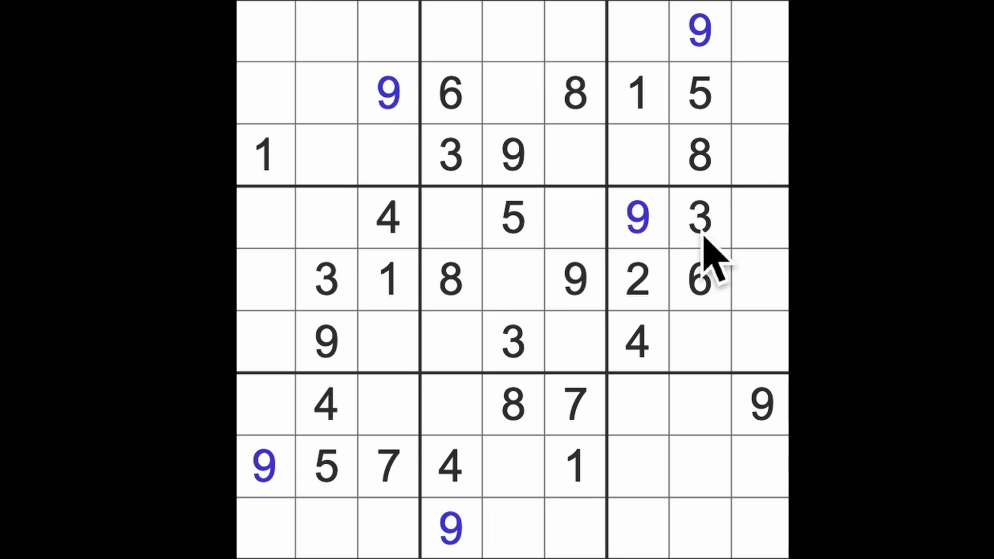
Check columns 4 and 5, then place a 3 in column 6's bottom cell.
{"action": "left_click_drag", "start_coordinate": [512, 341], "coordinate": [513, 528]}
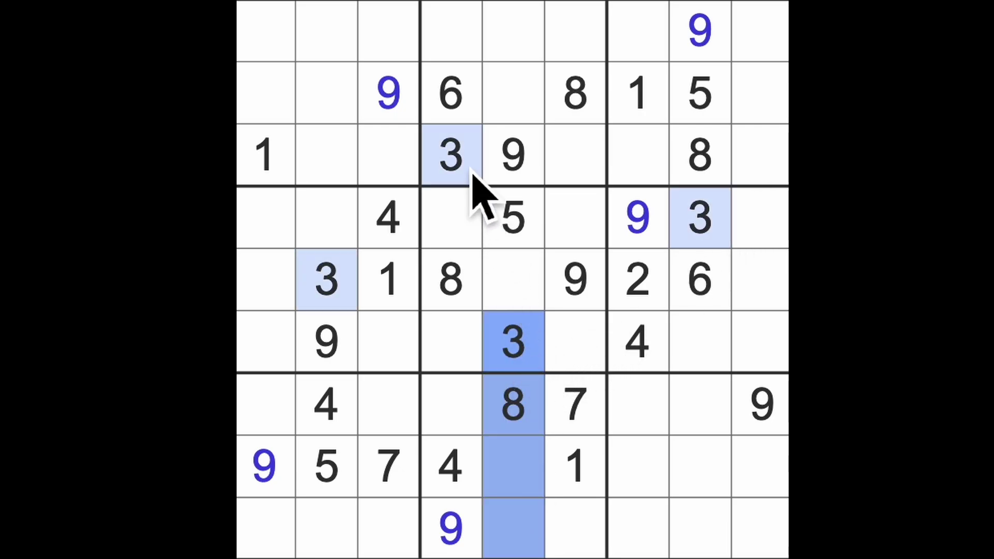
{"action": "left_click_drag", "start_coordinate": [471, 172], "coordinate": [539, 506]}
{"action": "left_click", "coordinate": [581, 533]}
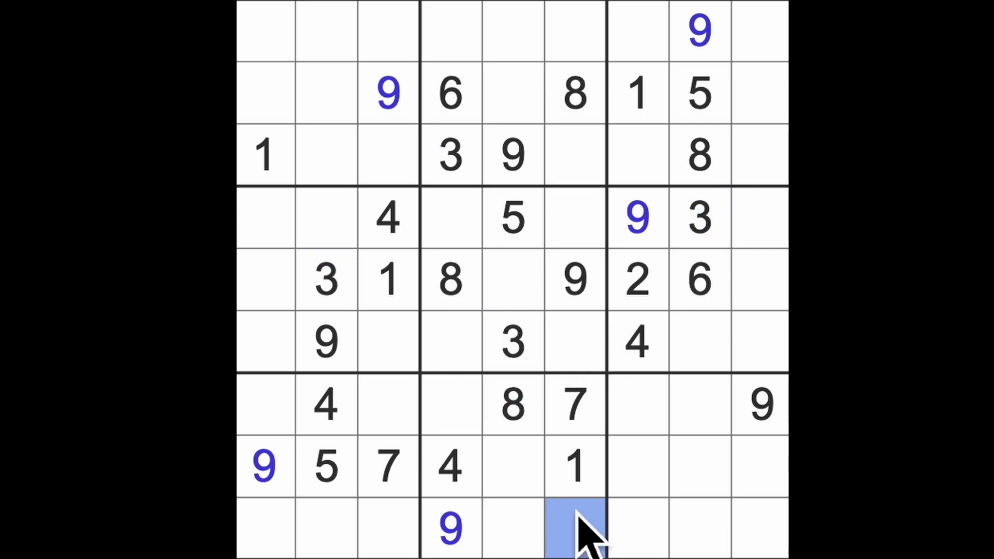
{"action": "key", "text": "3"}
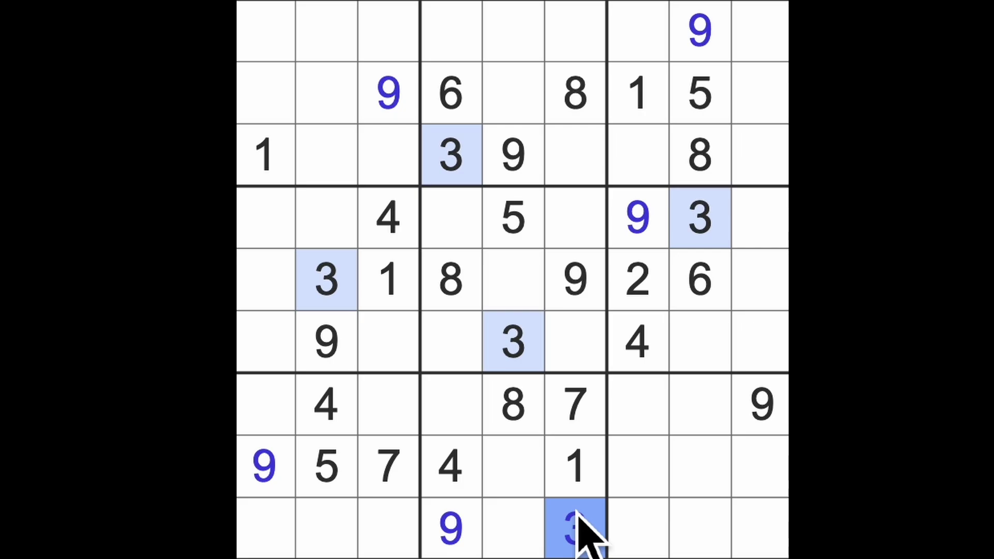
Check rows 4 and 6, then put a 4 in the grid's centre cell.
{"action": "left_click_drag", "start_coordinate": [411, 233], "coordinate": [596, 233]}
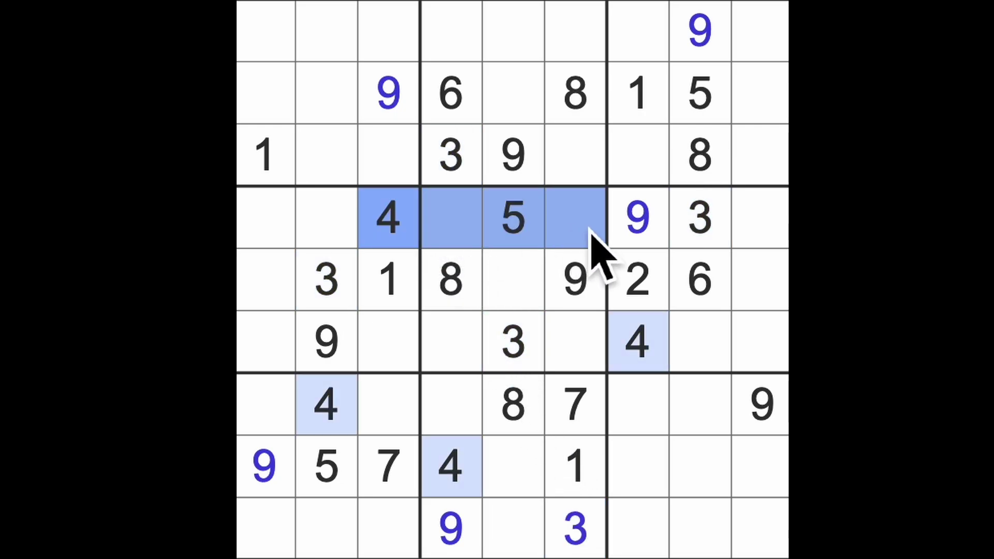
{"action": "left_click_drag", "start_coordinate": [639, 344], "coordinate": [483, 336]}
{"action": "left_click", "coordinate": [532, 283]}
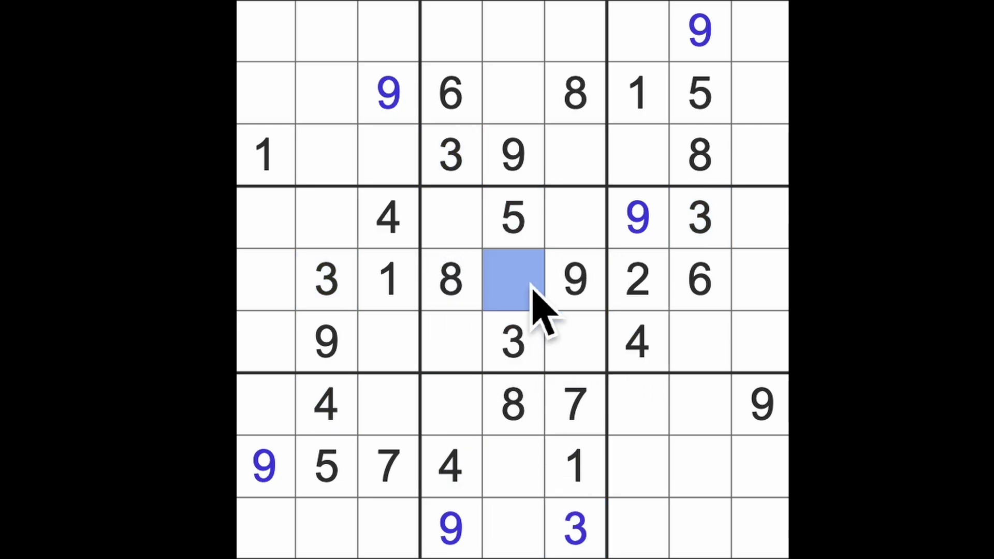
{"action": "type", "text": "4"}
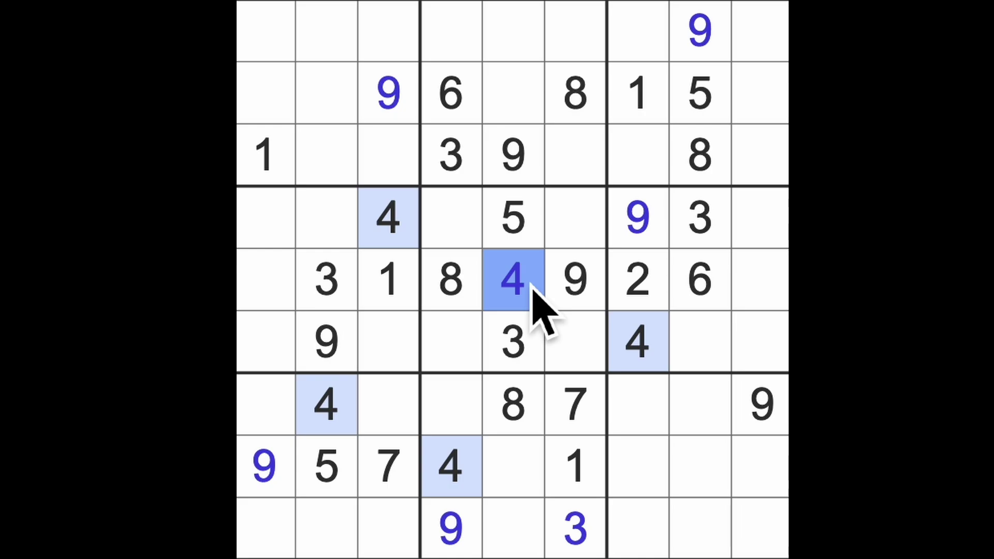
Check column 5, then place a 5 in row 7, column 4.
{"action": "left_click_drag", "start_coordinate": [532, 244], "coordinate": [526, 544]}
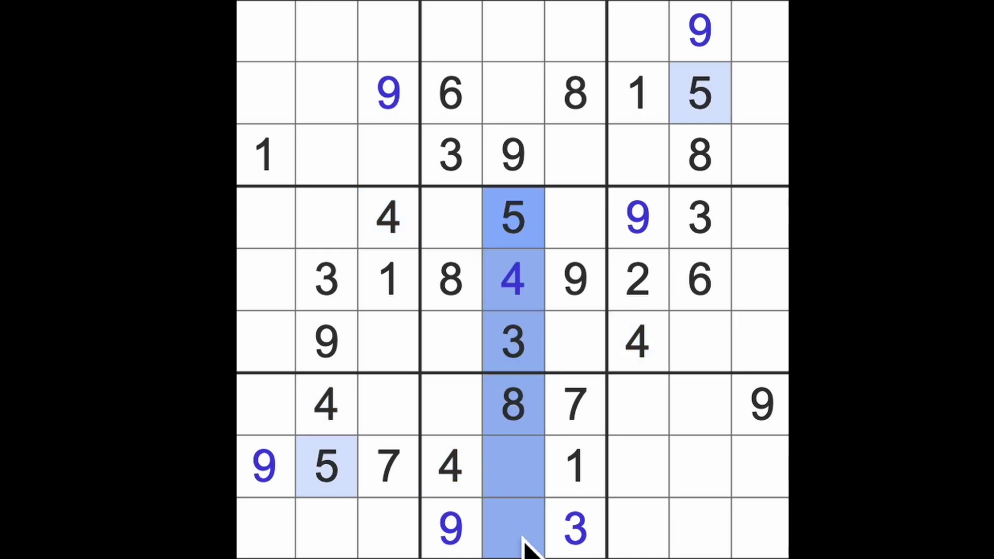
{"action": "left_click", "coordinate": [470, 420]}
{"action": "key", "text": "5"}
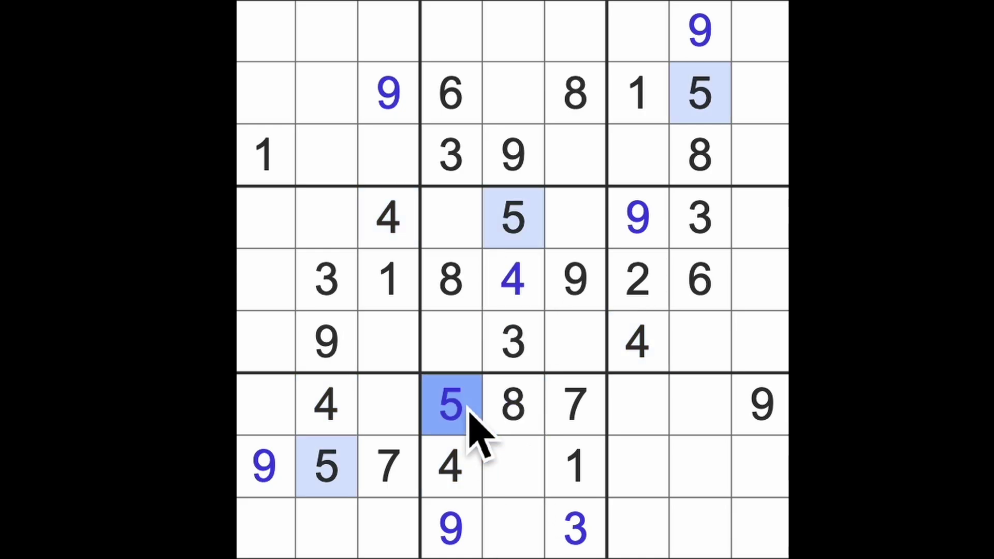
Mark candidate cells in the top-middle box, including column 6's empty cells.
{"action": "left_click", "coordinate": [465, 472], "text": "ctrl"}
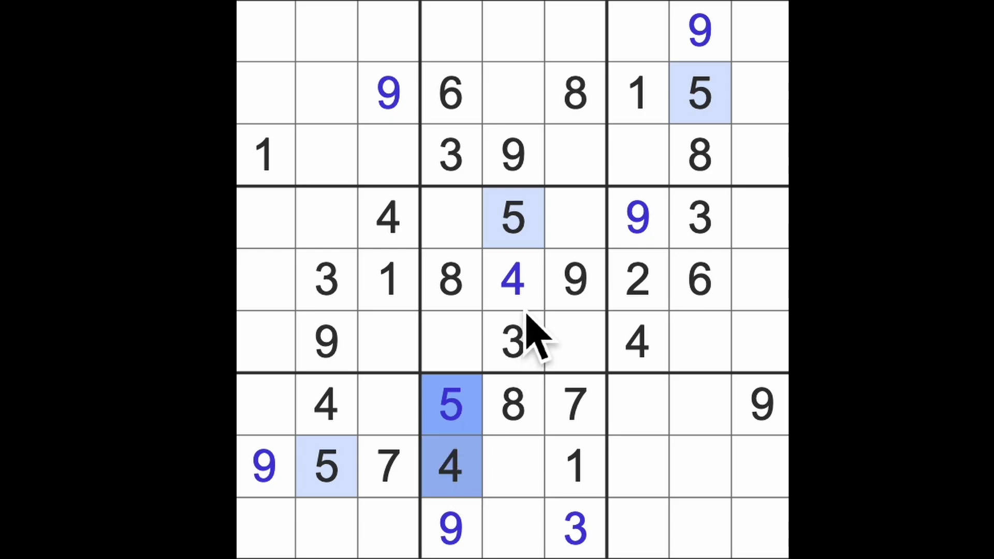
{"action": "left_click_drag", "start_coordinate": [526, 307], "coordinate": [528, 206]}
{"action": "left_click", "coordinate": [591, 155], "text": "ctrl"}
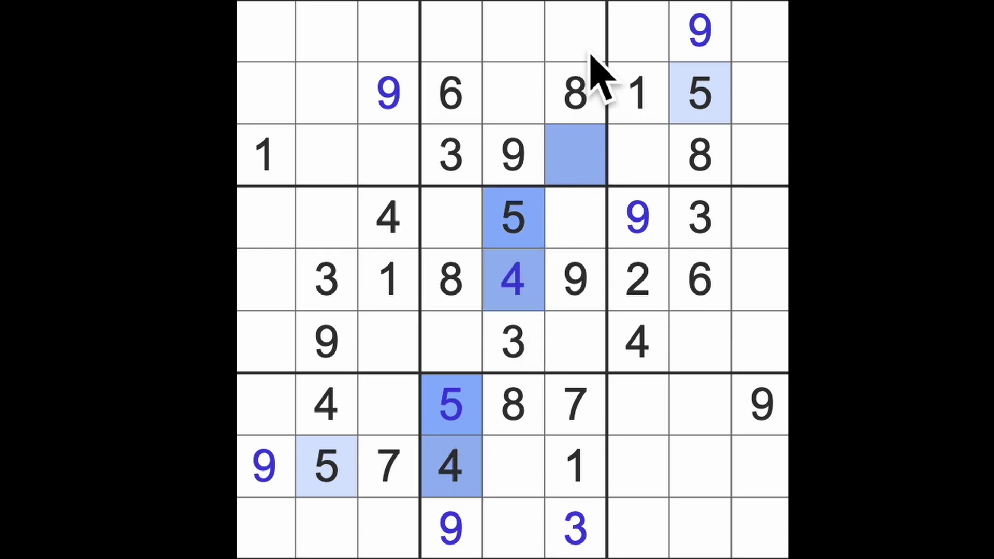
{"action": "left_click", "coordinate": [590, 55], "text": "ctrl"}
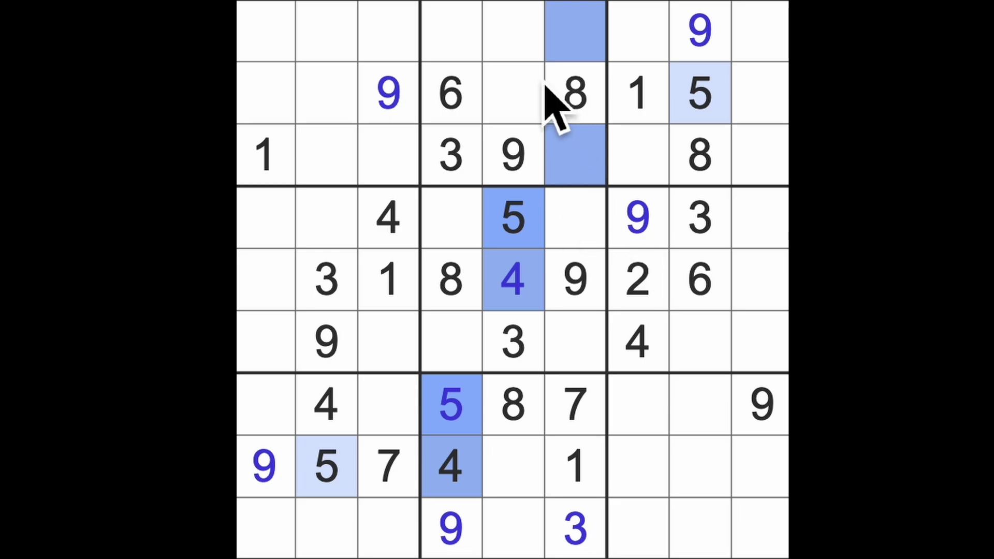
{"action": "mouse_move", "coordinate": [465, 35]}
{"action": "left_mouse_down"}
{"action": "mouse_move", "coordinate": [492, 40]}
{"action": "mouse_move", "coordinate": [526, 101]}
{"action": "left_mouse_up"}
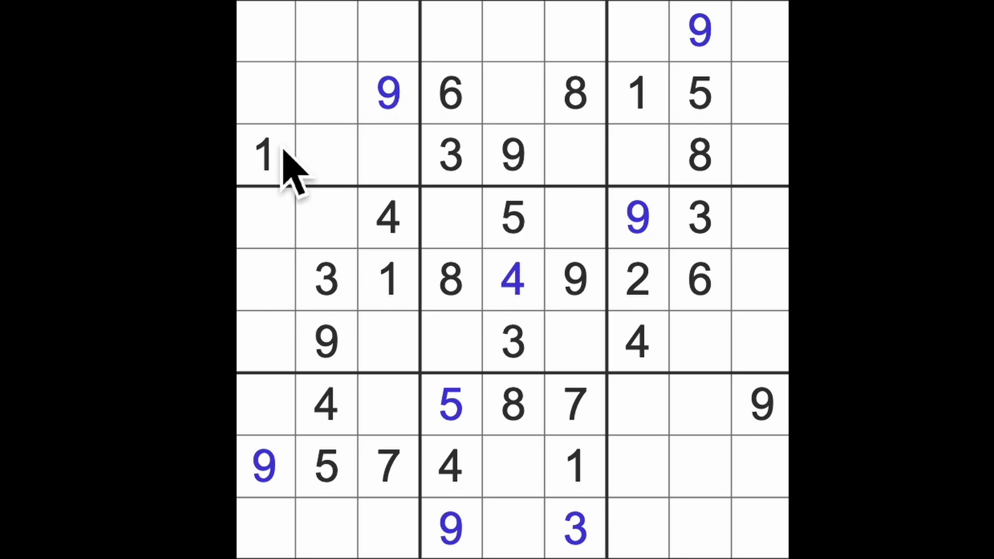
Scan columns 1 and 3, then place a 1 in the bottom row, column 2.
{"action": "left_click_drag", "start_coordinate": [268, 159], "coordinate": [268, 524]}
{"action": "mouse_move", "coordinate": [389, 279]}
{"action": "left_mouse_down"}
{"action": "mouse_move", "coordinate": [411, 377]}
{"action": "mouse_move", "coordinate": [354, 543]}
{"action": "left_mouse_up"}
{"action": "left_click", "coordinate": [342, 553]}
{"action": "key", "text": "1"}
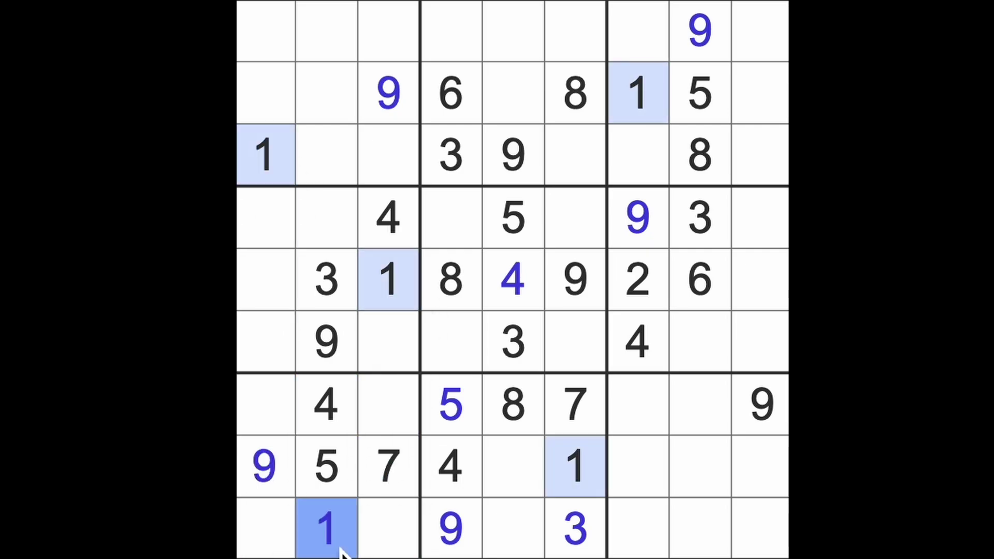
Check the bottom row, row 8 and column 7, then place a 1 in row 7, column 8.
{"action": "mouse_move", "coordinate": [346, 553]}
{"action": "left_mouse_down"}
{"action": "mouse_move", "coordinate": [669, 516]}
{"action": "mouse_move", "coordinate": [757, 466]}
{"action": "left_mouse_up"}
{"action": "left_click_drag", "start_coordinate": [637, 93], "coordinate": [698, 459]}
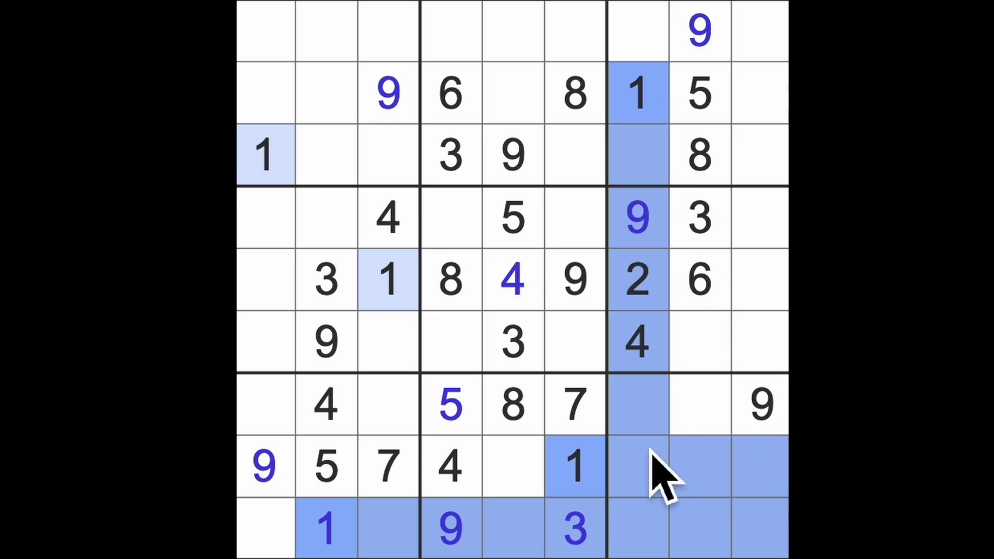
{"action": "left_click", "coordinate": [694, 432]}
{"action": "key", "text": "1"}
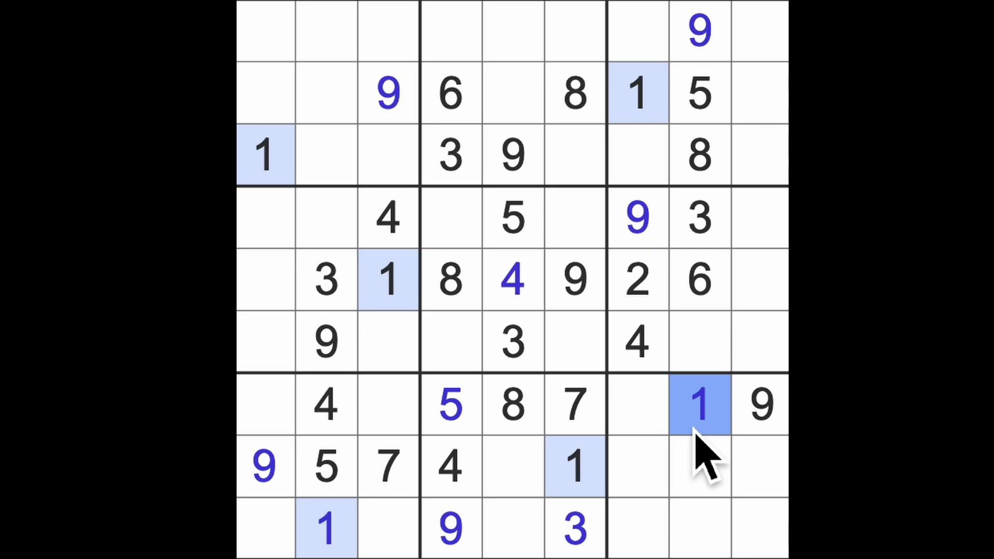
Scan columns 6 and 4 and row 2, checking column 5's top cell.
{"action": "left_click_drag", "start_coordinate": [584, 485], "coordinate": [581, 27]}
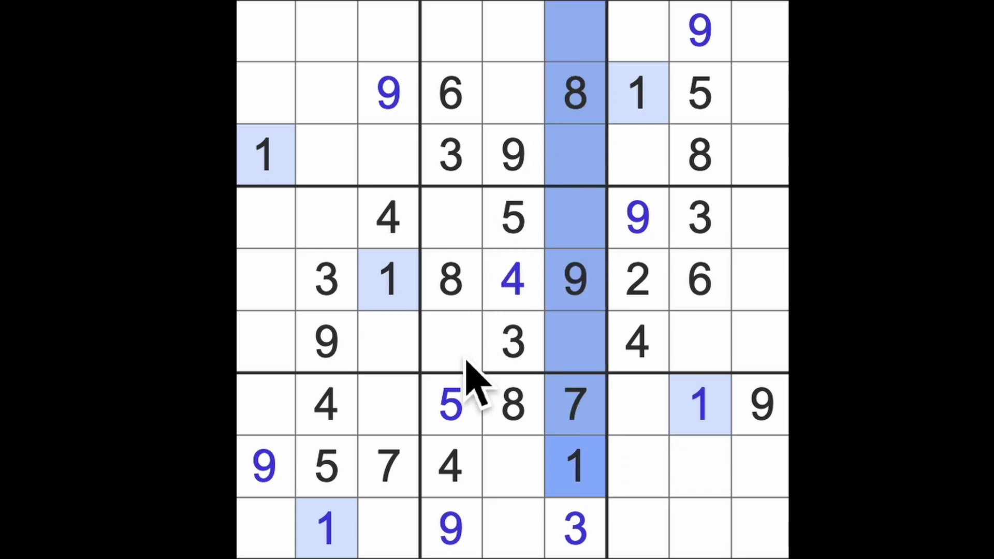
{"action": "left_click_drag", "start_coordinate": [465, 365], "coordinate": [484, 39]}
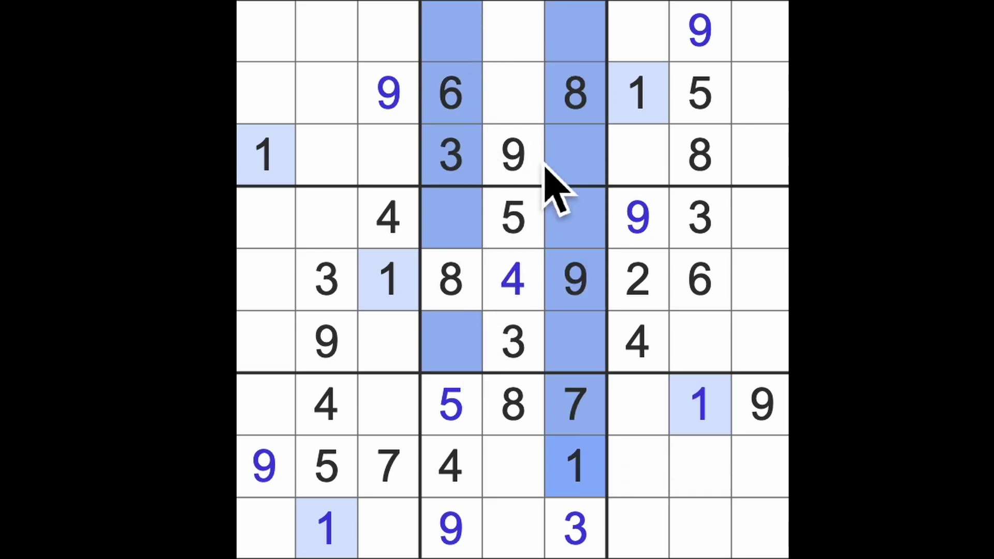
{"action": "left_click_drag", "start_coordinate": [639, 126], "coordinate": [554, 127]}
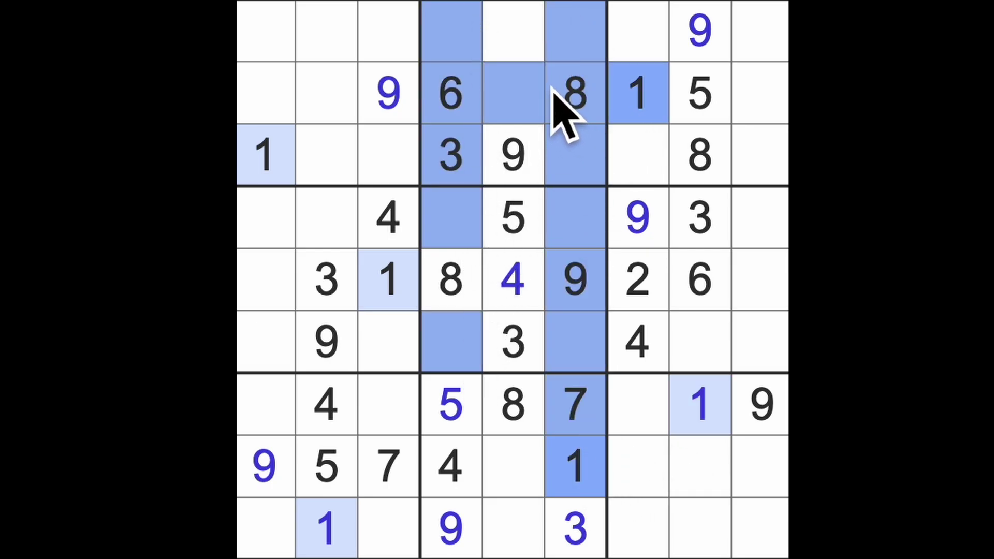
{"action": "left_click", "coordinate": [528, 51]}
{"action": "type", "text": "1"}
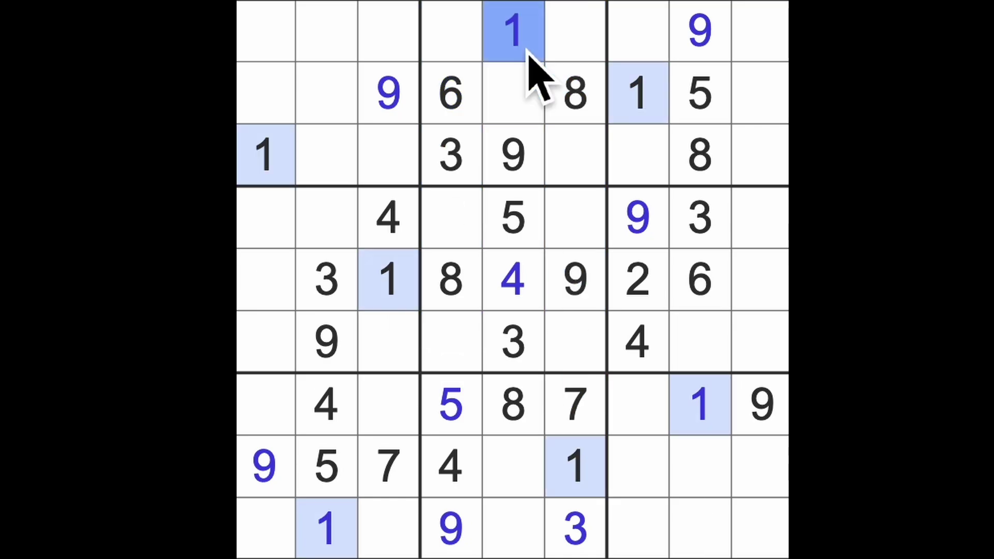
Mark candidates in columns 4 and 6, then place a 7 in row 2, column 5.
{"action": "left_click", "coordinate": [477, 344]}
{"action": "left_click", "coordinate": [464, 230], "text": "ctrl"}
{"action": "left_click_drag", "start_coordinate": [464, 231], "coordinate": [473, 33]}
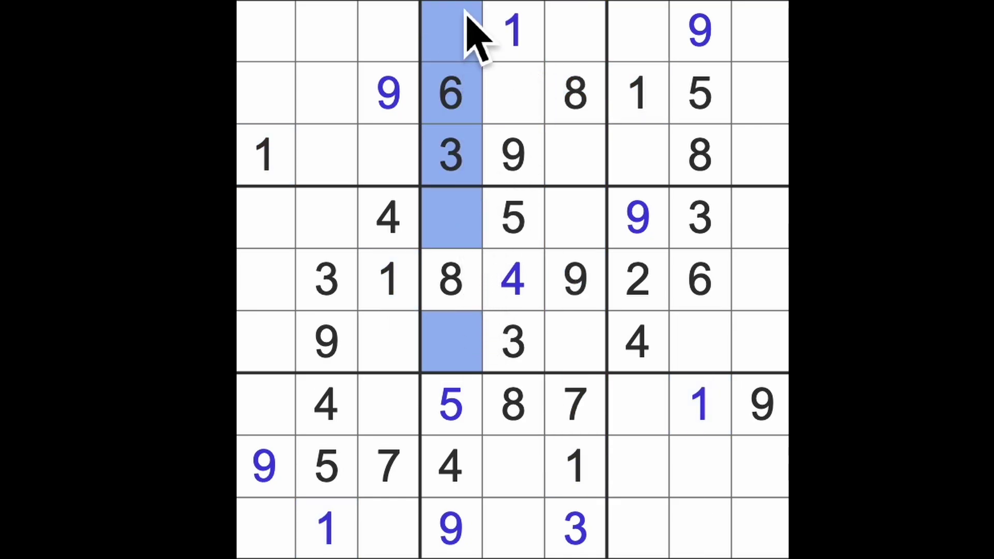
{"action": "left_click_drag", "start_coordinate": [573, 432], "coordinate": [575, 218]}
{"action": "left_click", "coordinate": [574, 94], "text": "ctrl"}
{"action": "left_click", "coordinate": [595, 40], "text": "ctrl"}
{"action": "left_click", "coordinate": [534, 99]}
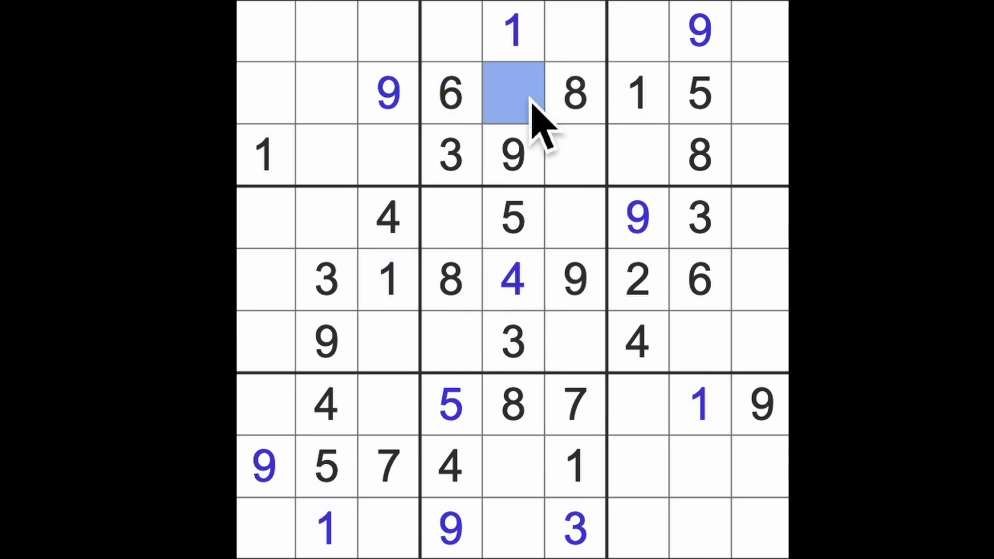
{"action": "type", "text": "7"}
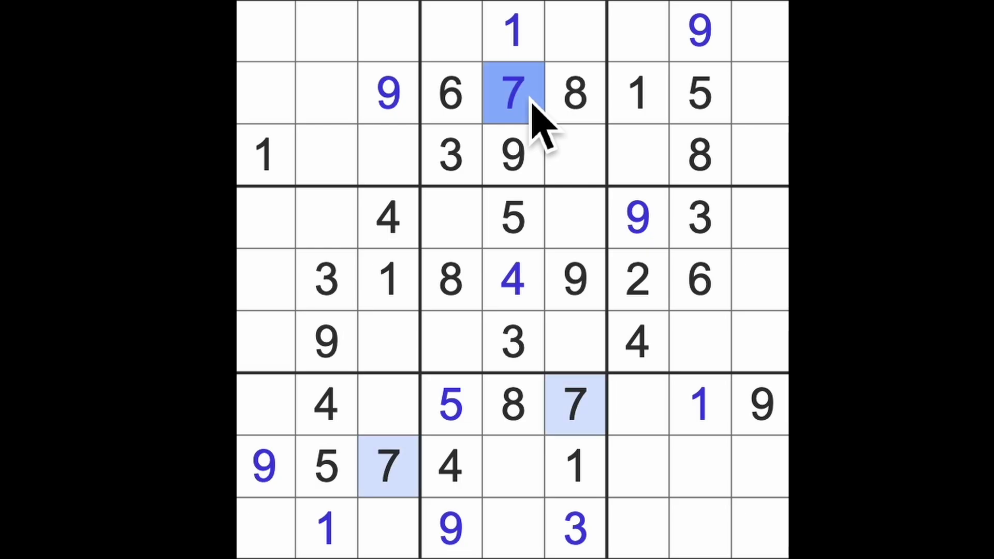
Compare column 6's empty cells with clue cells, then place a 2 in row 1, column 4.
{"action": "left_click", "coordinate": [575, 159]}
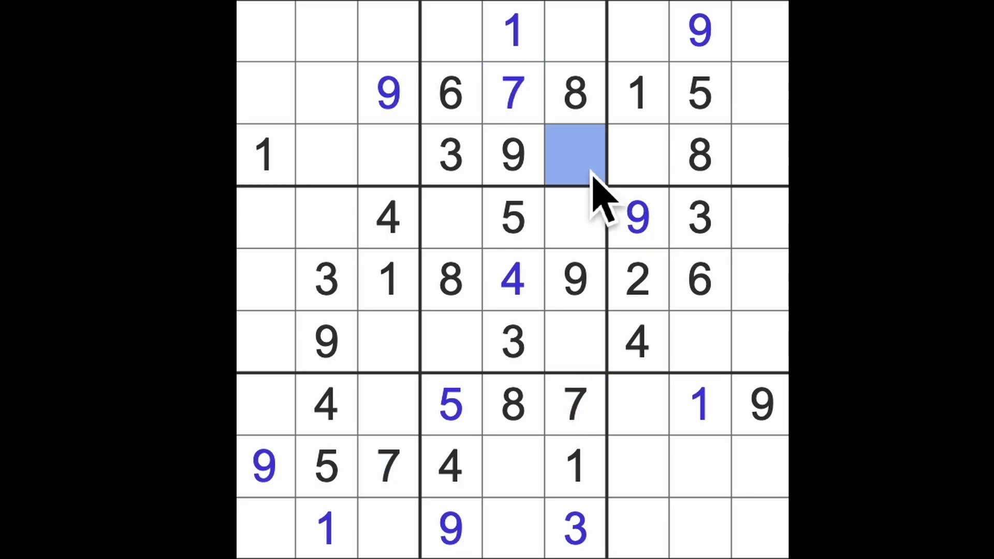
{"action": "left_click", "coordinate": [597, 47], "text": "ctrl"}
{"action": "left_click", "coordinate": [451, 404], "text": "ctrl"}
{"action": "left_click", "coordinate": [459, 466], "text": "ctrl"}
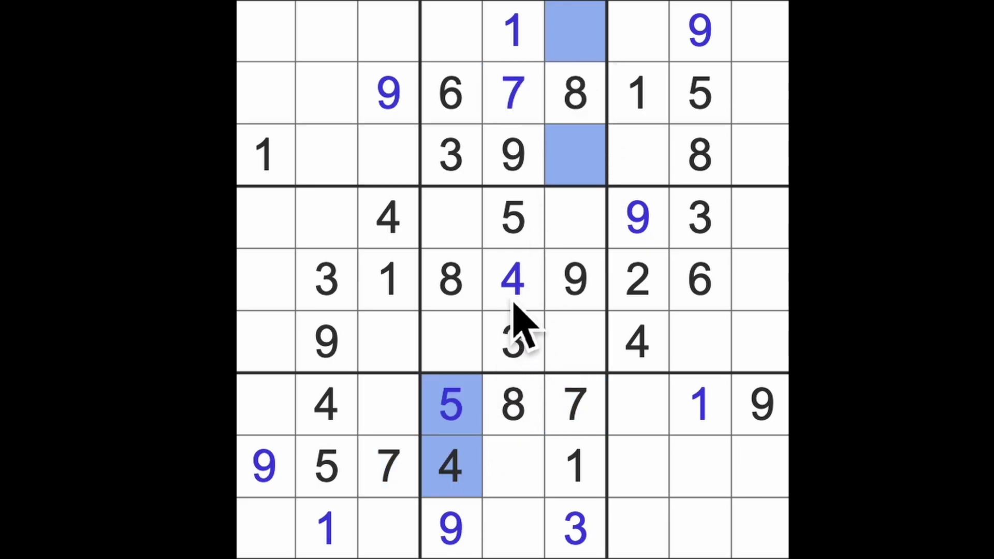
{"action": "left_click", "coordinate": [517, 233], "text": "ctrl"}
{"action": "left_click", "coordinate": [536, 264], "text": "ctrl"}
{"action": "left_click", "coordinate": [464, 53]}
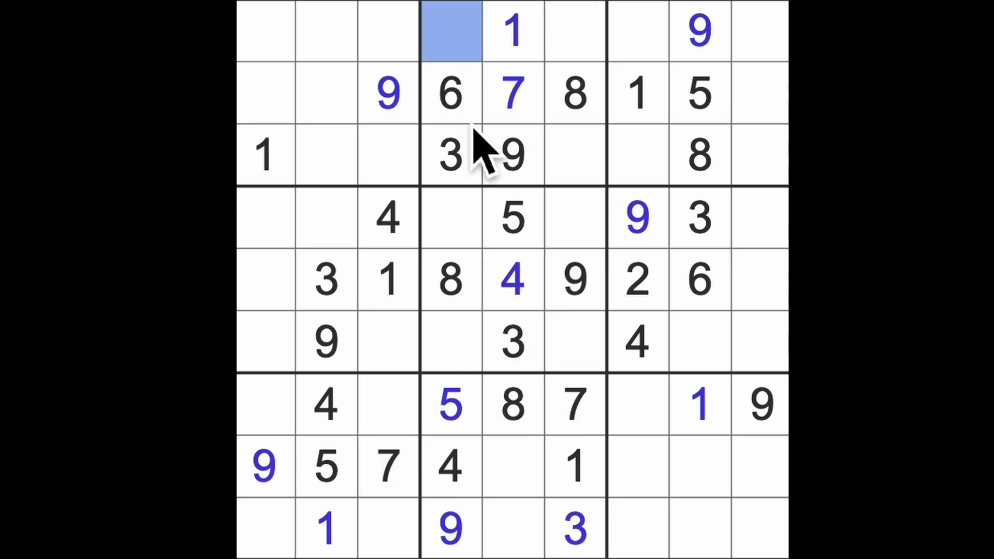
{"action": "type", "text": "2"}
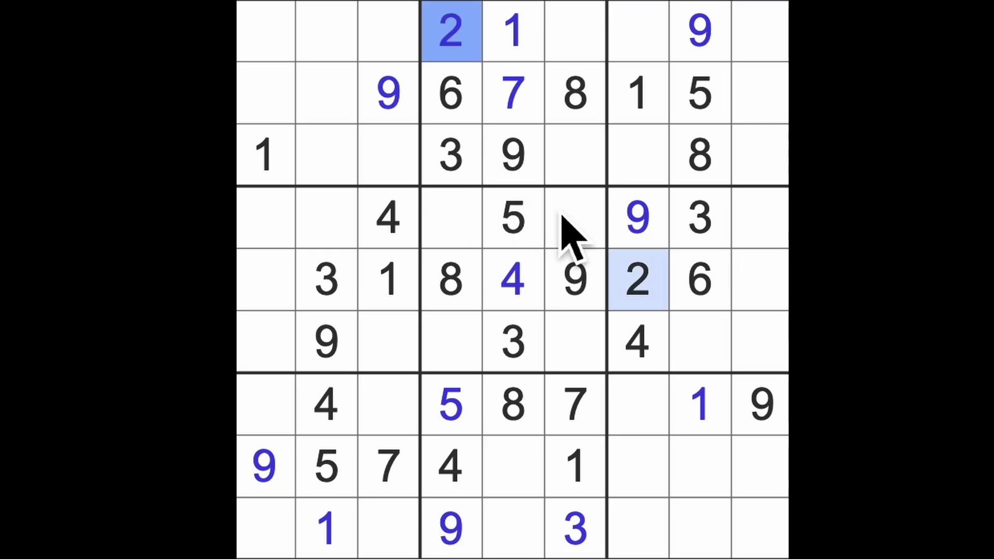
Check row 2 and column 2's clues, then place a 2 in row 2, column 2.
{"action": "left_click_drag", "start_coordinate": [777, 93], "coordinate": [264, 94]}
{"action": "left_click", "coordinate": [322, 283], "text": "ctrl"}
{"action": "left_click", "coordinate": [325, 408], "text": "ctrl"}
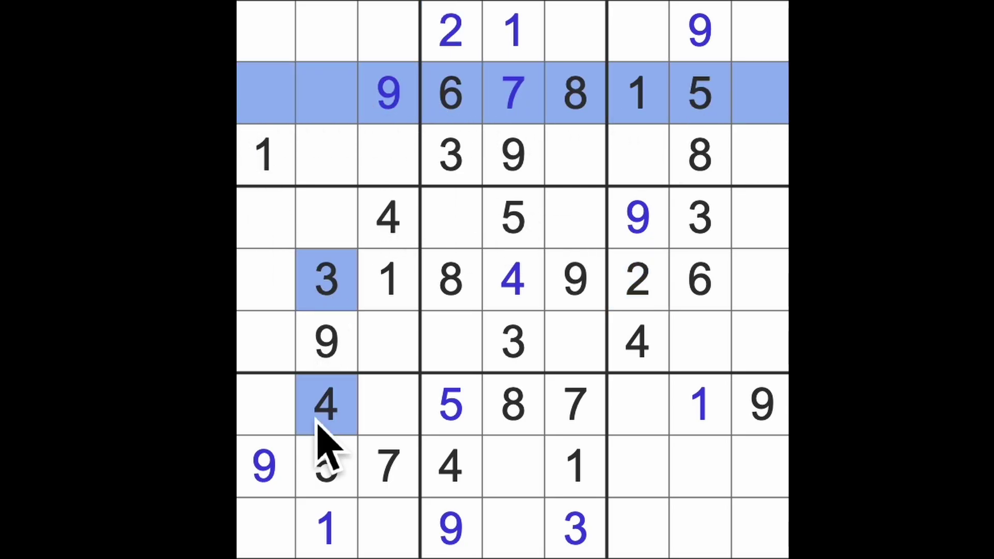
{"action": "left_click", "coordinate": [342, 105]}
{"action": "type", "text": "2"}
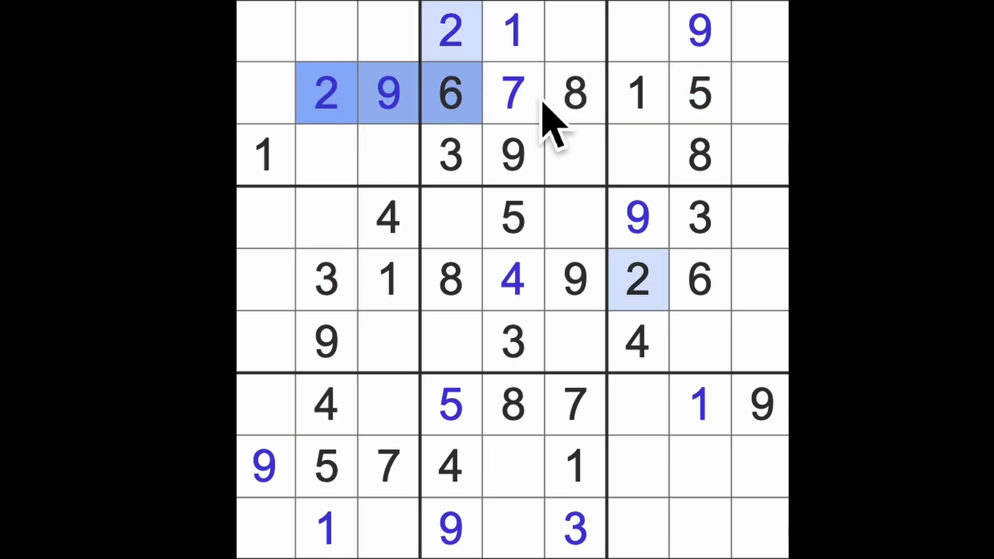
Place a 2 in row 3, column 9, then highlight all 3s and 4s.
{"action": "left_click_drag", "start_coordinate": [342, 105], "coordinate": [688, 89]}
{"action": "left_click_drag", "start_coordinate": [455, 39], "coordinate": [761, 32], "text": "ctrl"}
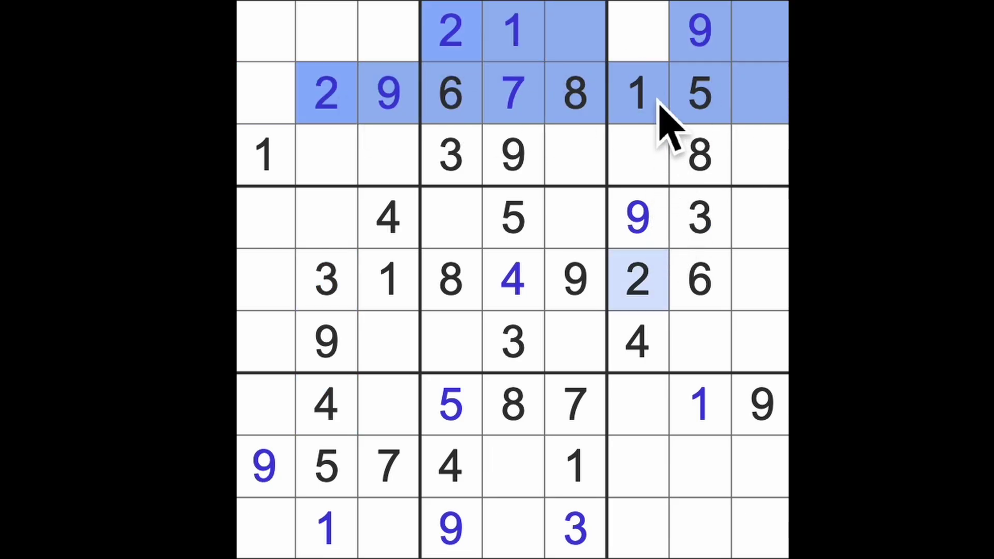
{"action": "left_click_drag", "start_coordinate": [658, 278], "coordinate": [666, 49], "text": "ctrl"}
{"action": "left_click", "coordinate": [765, 175]}
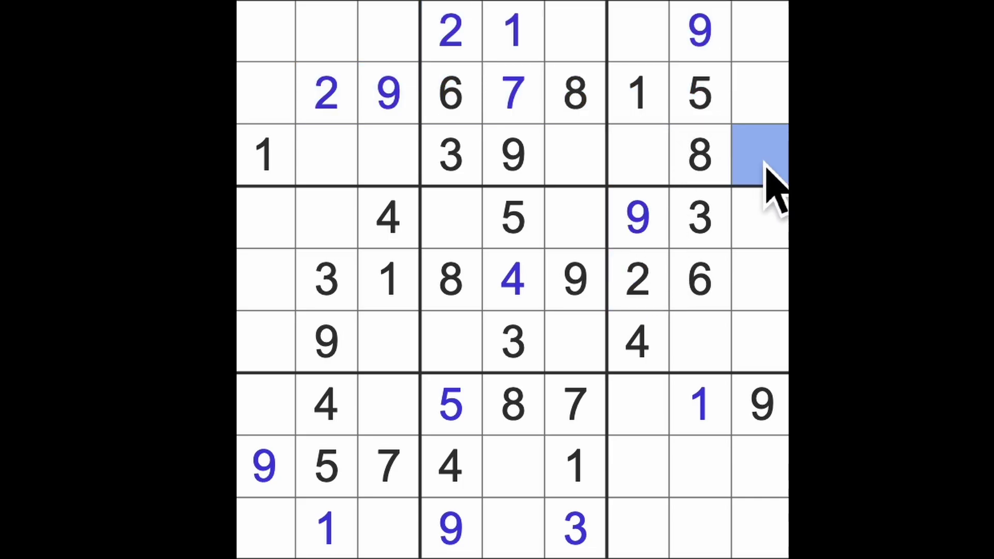
{"action": "type", "text": "2"}
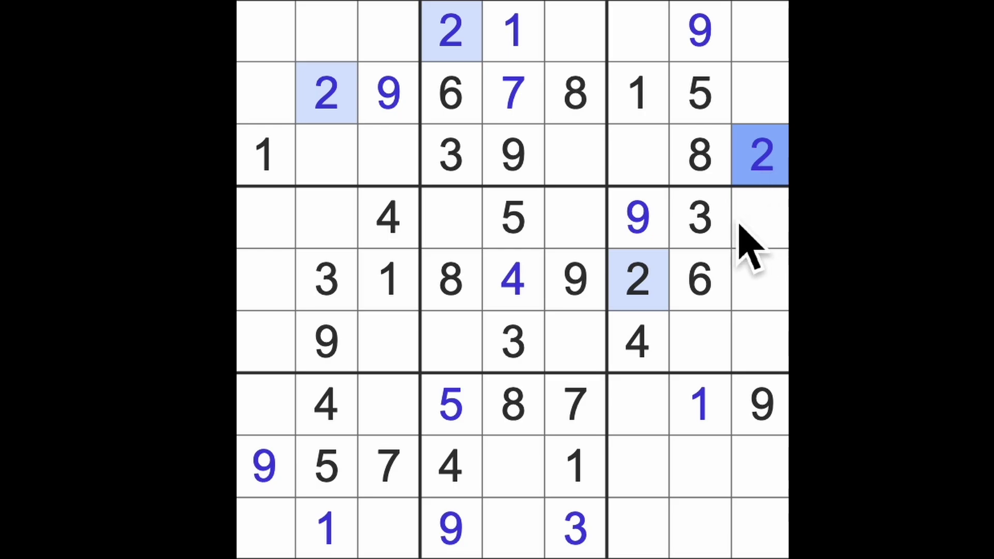
{"action": "left_click", "coordinate": [701, 221]}
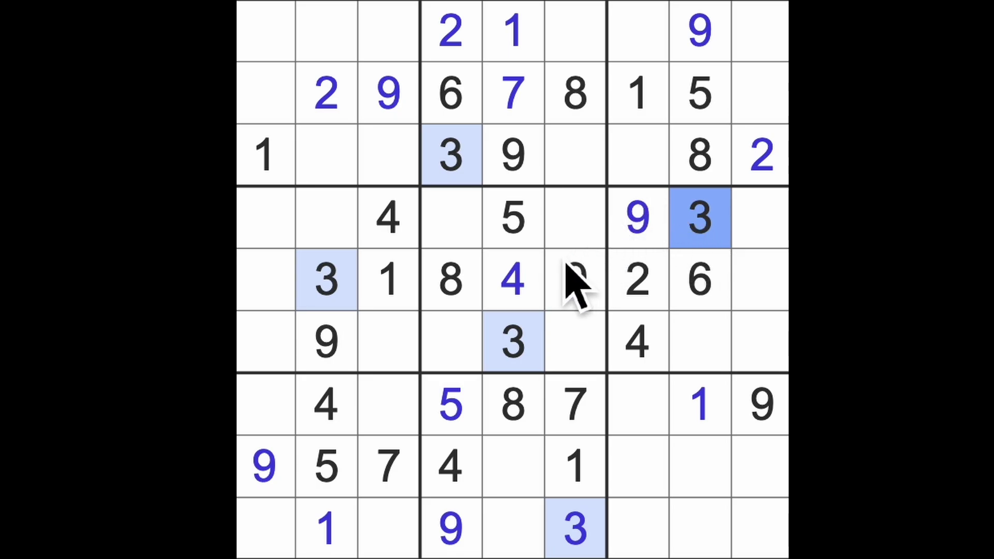
{"action": "left_click", "coordinate": [536, 273]}
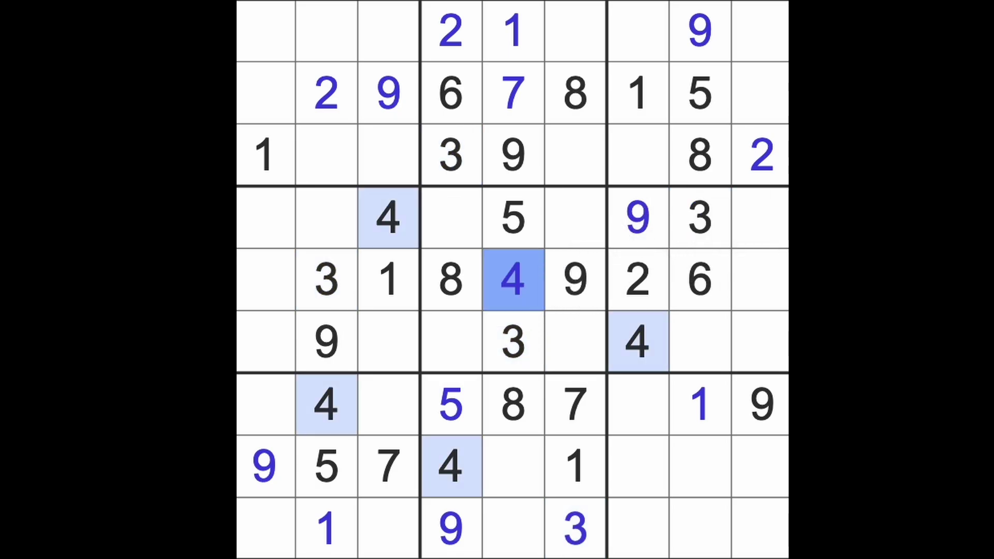
Place a 4 in row 3, column 6 and a 5 in row 1, column 6.
{"action": "left_click_drag", "start_coordinate": [342, 407], "coordinate": [326, 155]}
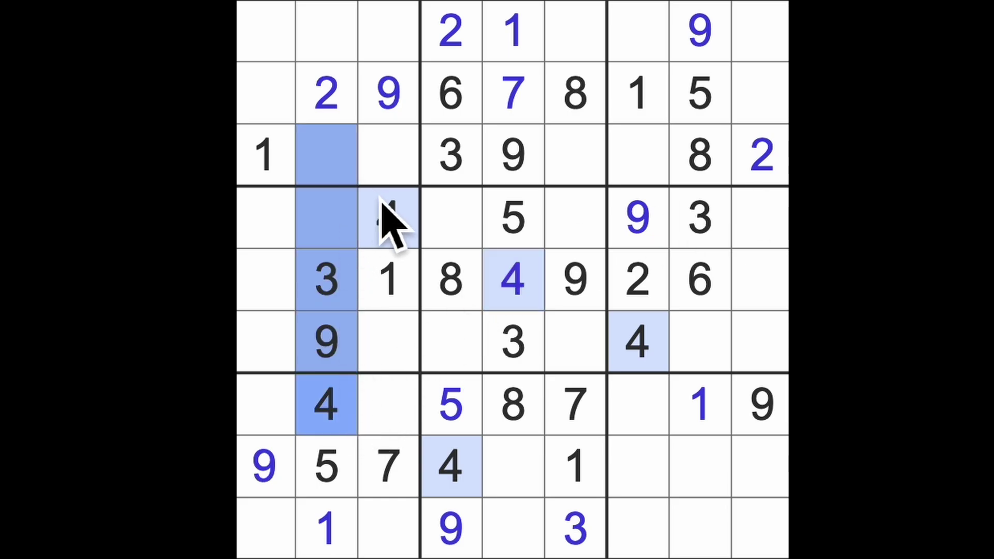
{"action": "left_click_drag", "start_coordinate": [388, 222], "coordinate": [406, 181]}
{"action": "left_click_drag", "start_coordinate": [655, 342], "coordinate": [652, 166]}
{"action": "left_click", "coordinate": [578, 183]}
{"action": "type", "text": "4"}
{"action": "left_click", "coordinate": [578, 49]}
{"action": "type", "text": "5"}
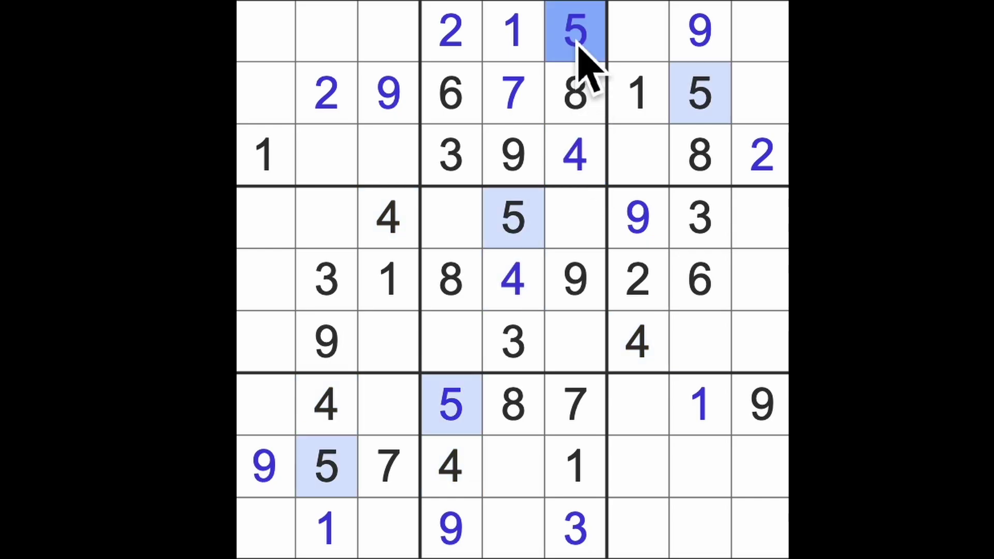
Check rows 1–2 and column 2, then place a 5 in row 3, column 3.
{"action": "left_click_drag", "start_coordinate": [582, 58], "coordinate": [264, 38]}
{"action": "left_click_drag", "start_coordinate": [721, 111], "coordinate": [264, 93]}
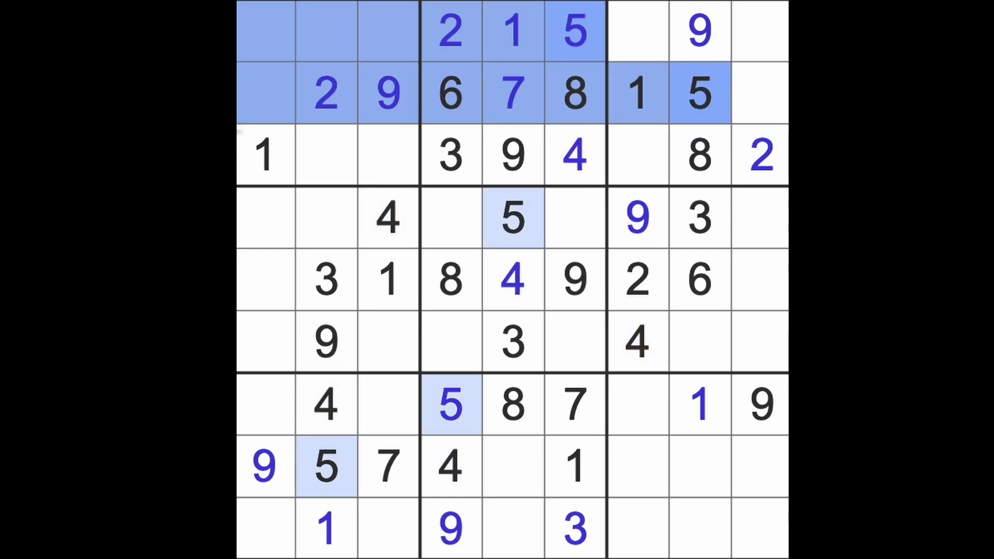
{"action": "left_click_drag", "start_coordinate": [344, 431], "coordinate": [378, 175]}
{"action": "left_click", "coordinate": [386, 173]}
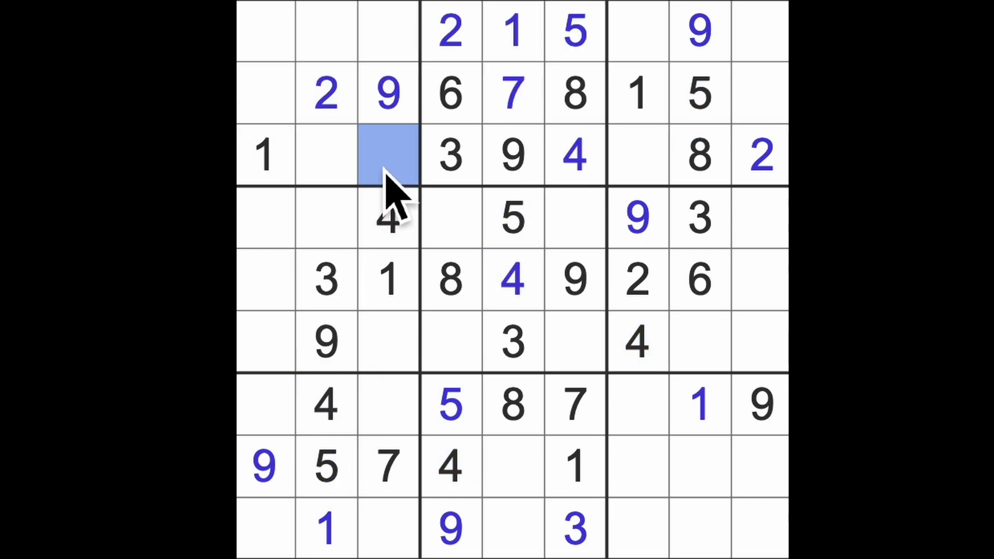
{"action": "type", "text": "5"}
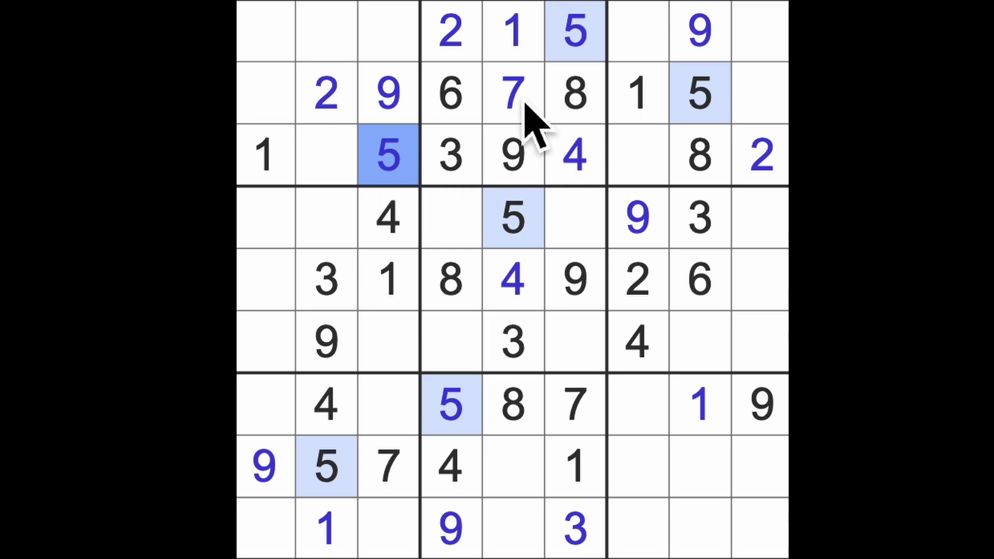
{"action": "left_click", "coordinate": [480, 101]}
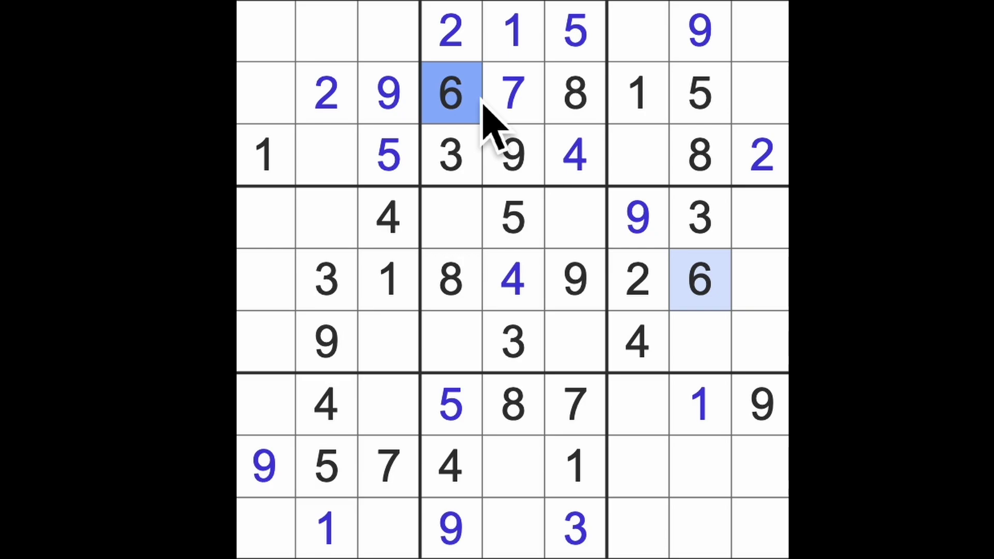
{"action": "left_click", "coordinate": [519, 117]}
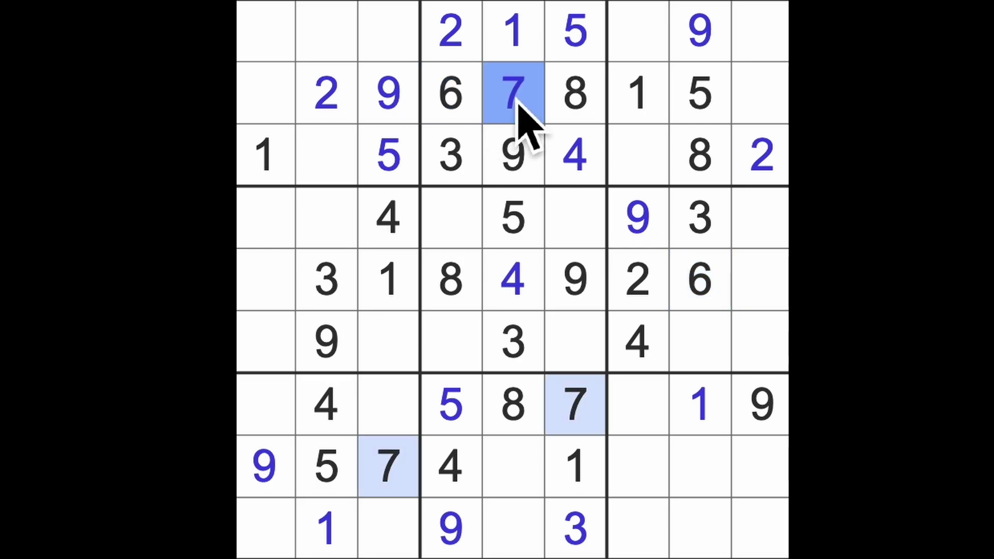
{"action": "left_click", "coordinate": [588, 117]}
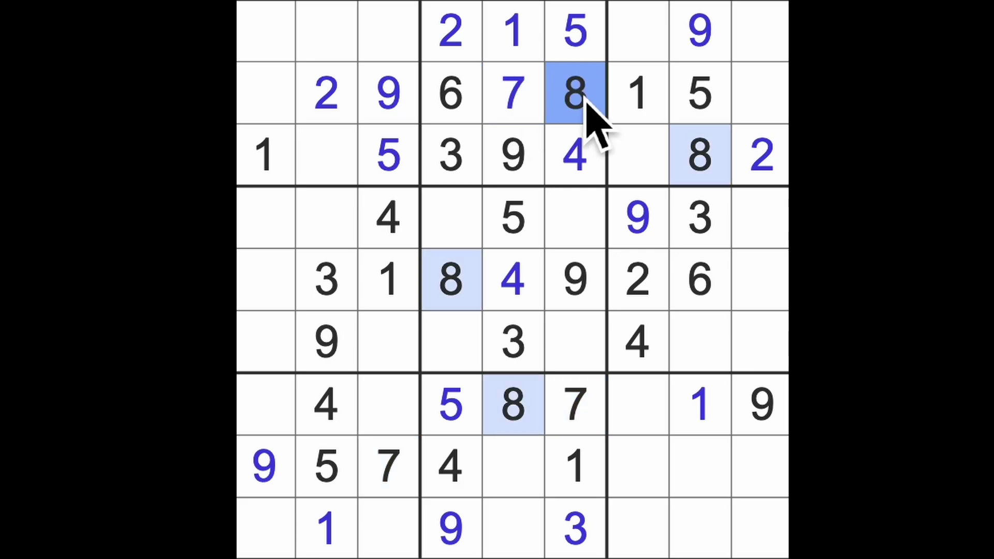
Mark column 8, row 7 and the empty last-column cells to narrow down the 8.
{"action": "left_click", "coordinate": [716, 155]}
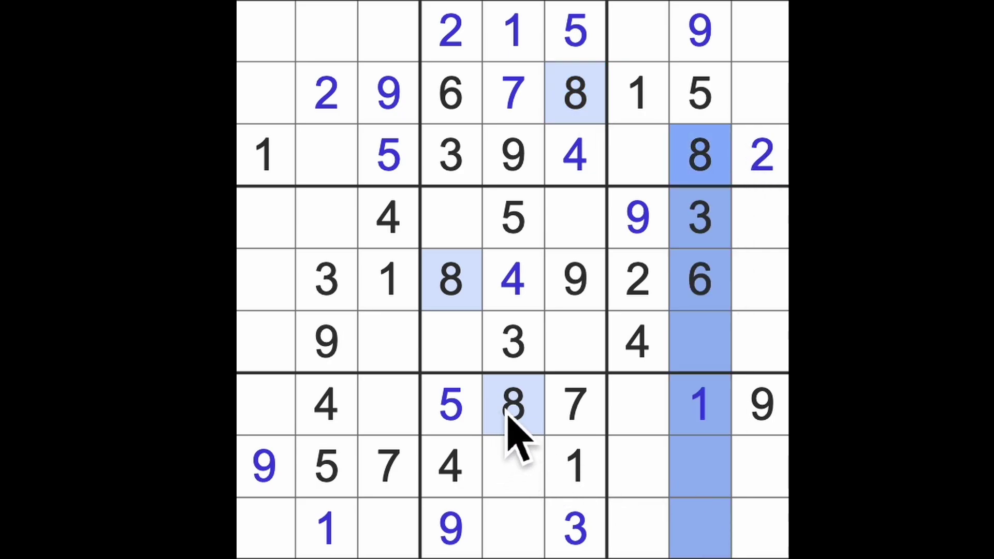
{"action": "left_click", "coordinate": [531, 413]}
{"action": "left_click_drag", "start_coordinate": [530, 423], "coordinate": [768, 411]}
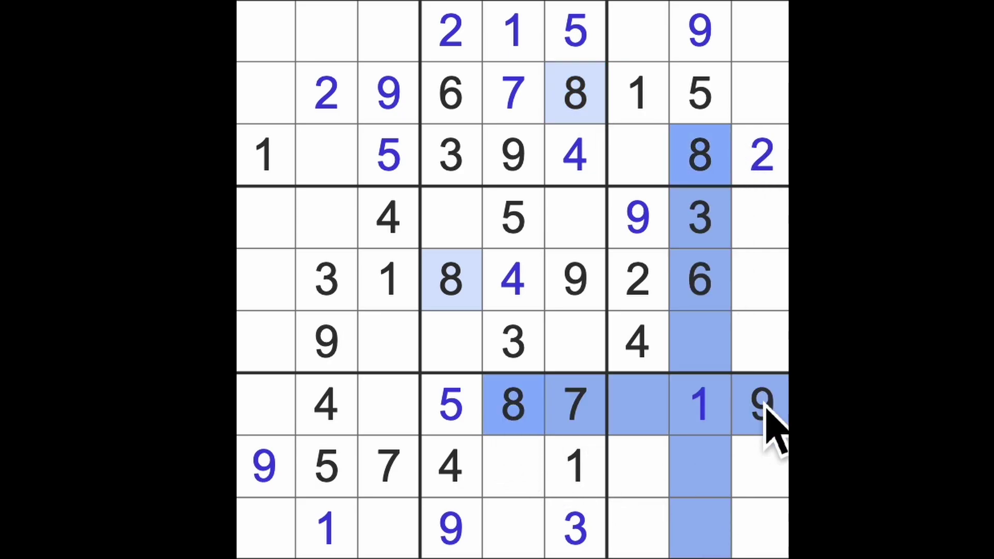
{"action": "left_click", "coordinate": [777, 222], "text": "ctrl"}
{"action": "left_click", "coordinate": [772, 351], "text": "ctrl"}
{"action": "left_click", "coordinate": [780, 481], "text": "ctrl"}
{"action": "left_click", "coordinate": [782, 547], "text": "ctrl"}
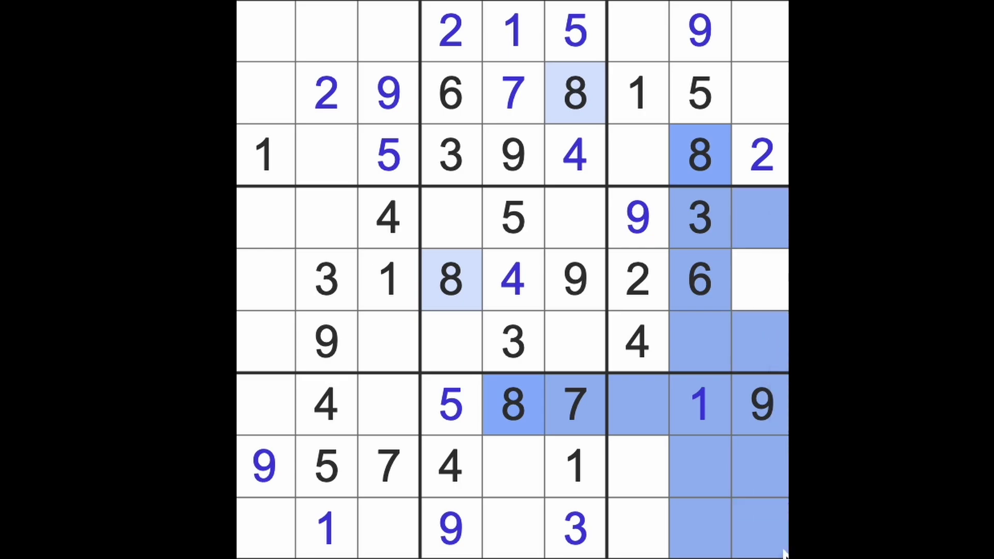
Mark rows 7 and 9, then place an 8 in row 8, column 7.
{"action": "left_click", "coordinate": [517, 424], "text": "ctrl"}
{"action": "left_click_drag", "start_coordinate": [438, 415], "coordinate": [245, 415]}
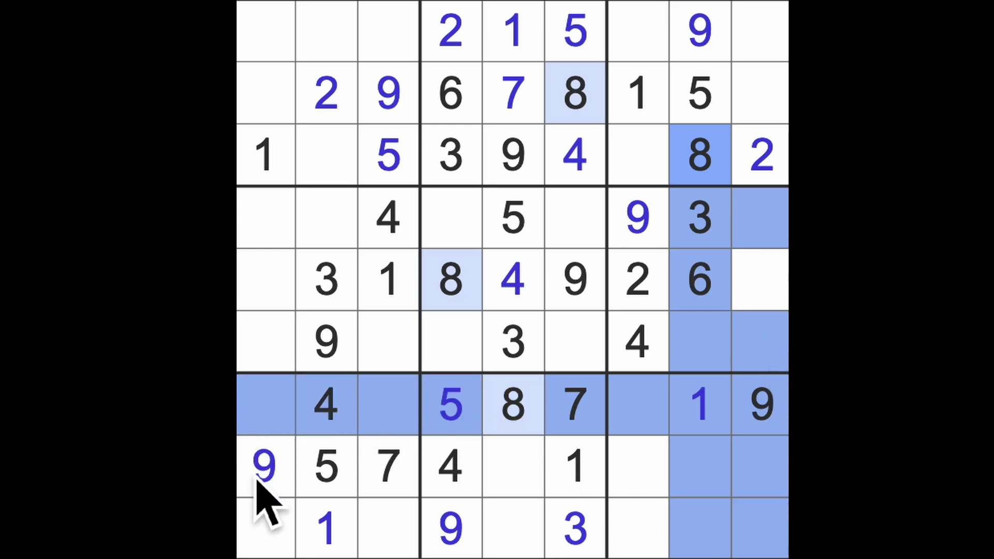
{"action": "left_click", "coordinate": [261, 544], "text": "ctrl"}
{"action": "left_click", "coordinate": [410, 542], "text": "ctrl"}
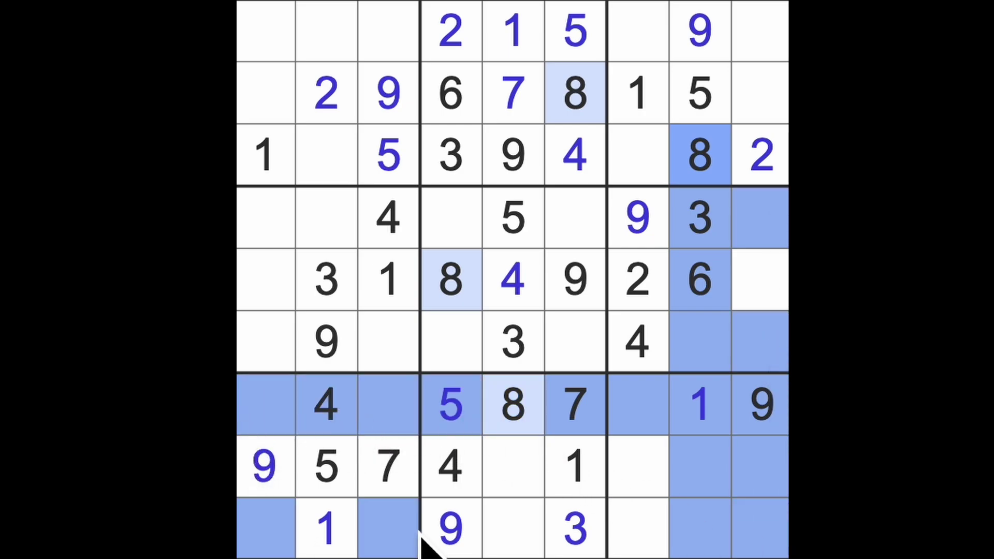
{"action": "left_click_drag", "start_coordinate": [428, 544], "coordinate": [781, 544]}
{"action": "left_click", "coordinate": [652, 488]}
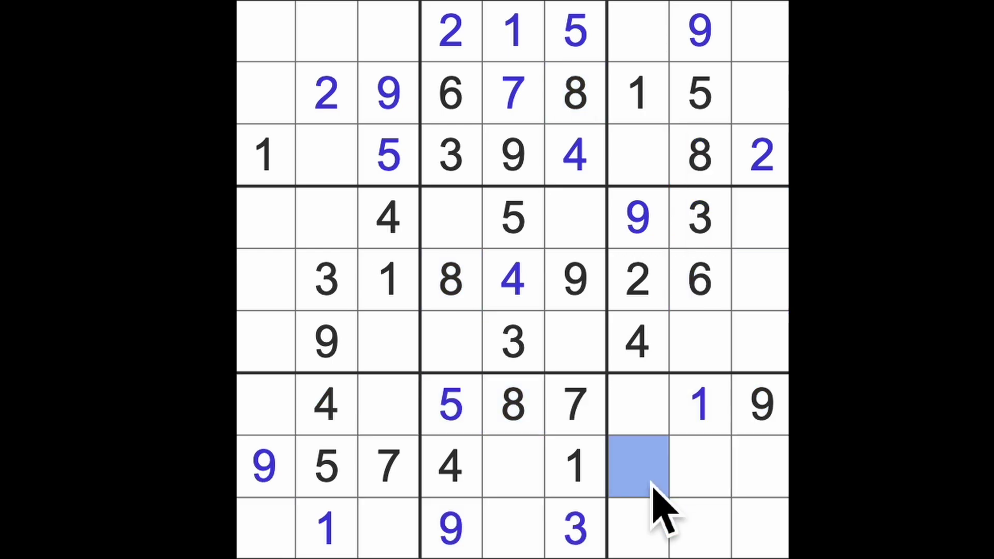
{"action": "type", "text": "8"}
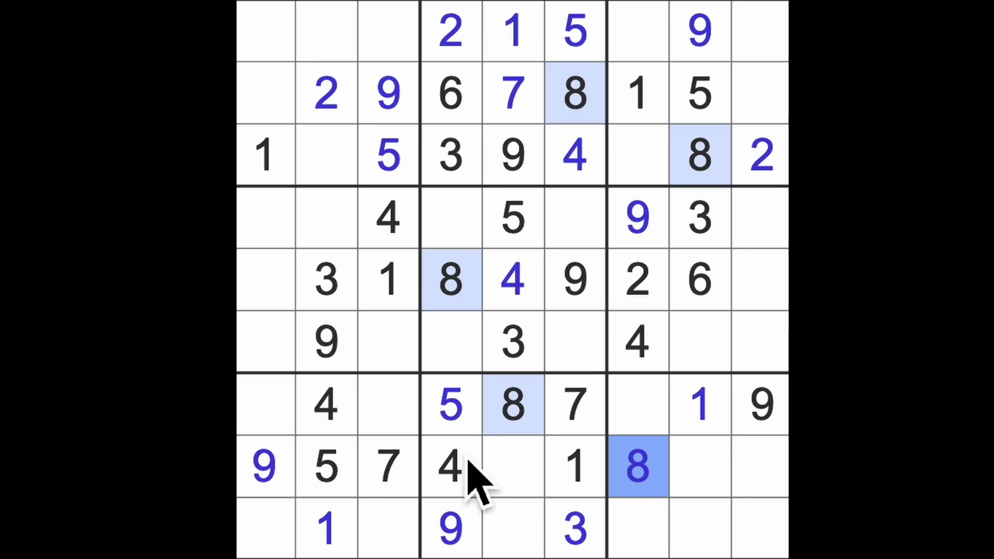
Check columns 5 and 8, then place a 3 in row 8, column 9.
{"action": "left_click_drag", "start_coordinate": [515, 355], "coordinate": [521, 477]}
{"action": "left_click_drag", "start_coordinate": [708, 227], "coordinate": [715, 492]}
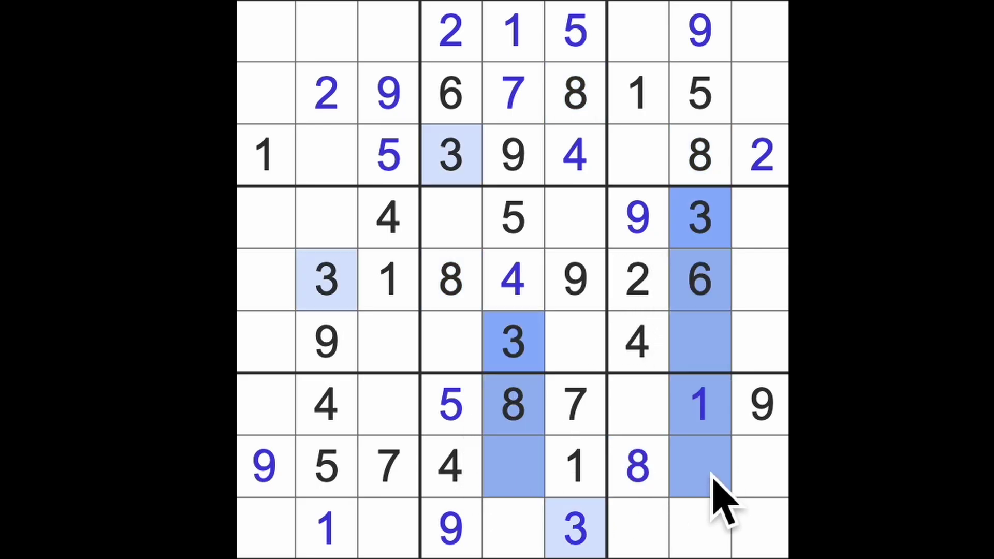
{"action": "left_click", "coordinate": [759, 466]}
{"action": "type", "text": "3"}
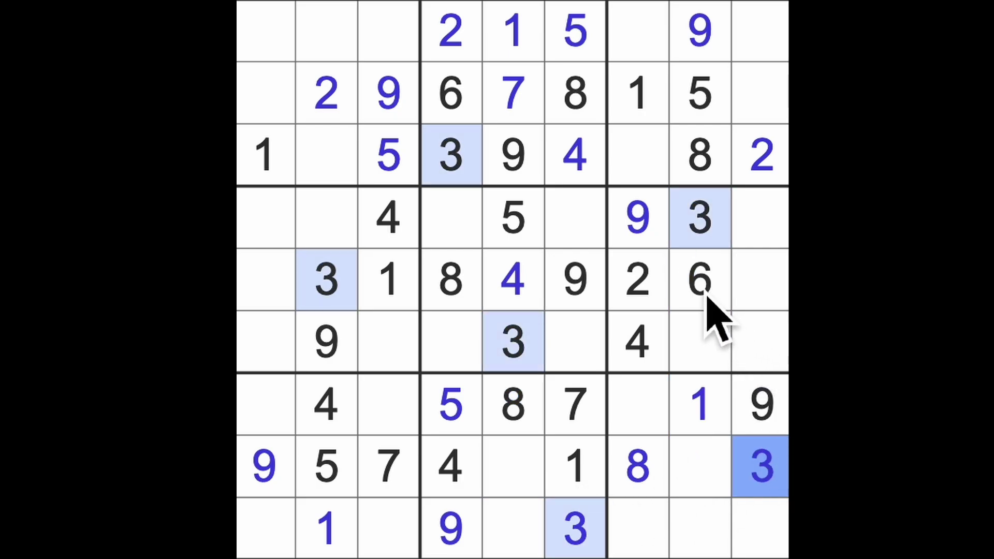
Place a 6 in row 8, column 5, and 2s in row 9, column 5 and row 8, column 8.
{"action": "left_click_drag", "start_coordinate": [710, 307], "coordinate": [710, 481]}
{"action": "left_click", "coordinate": [541, 466]}
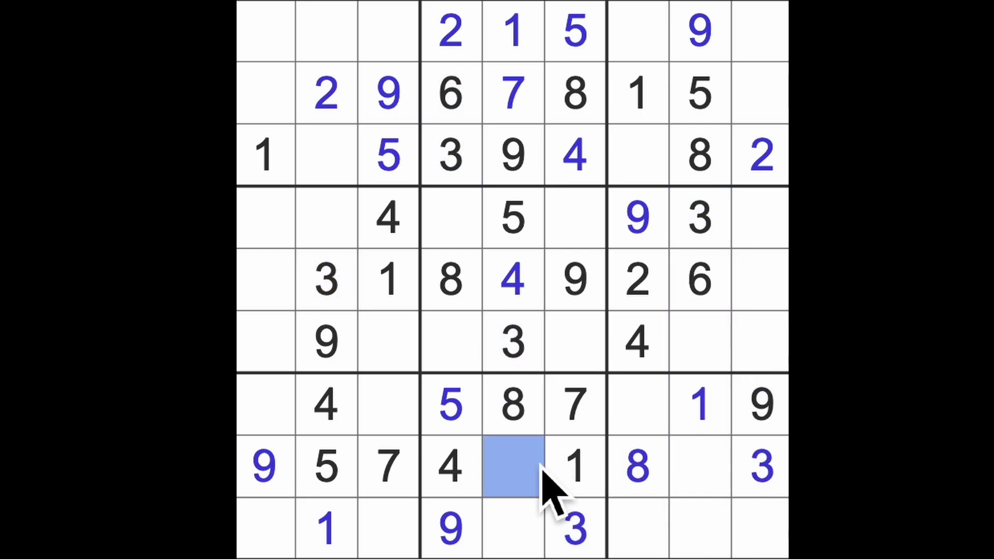
{"action": "type", "text": "6"}
{"action": "left_click", "coordinate": [533, 520]}
{"action": "type", "text": "2"}
{"action": "left_click", "coordinate": [705, 469]}
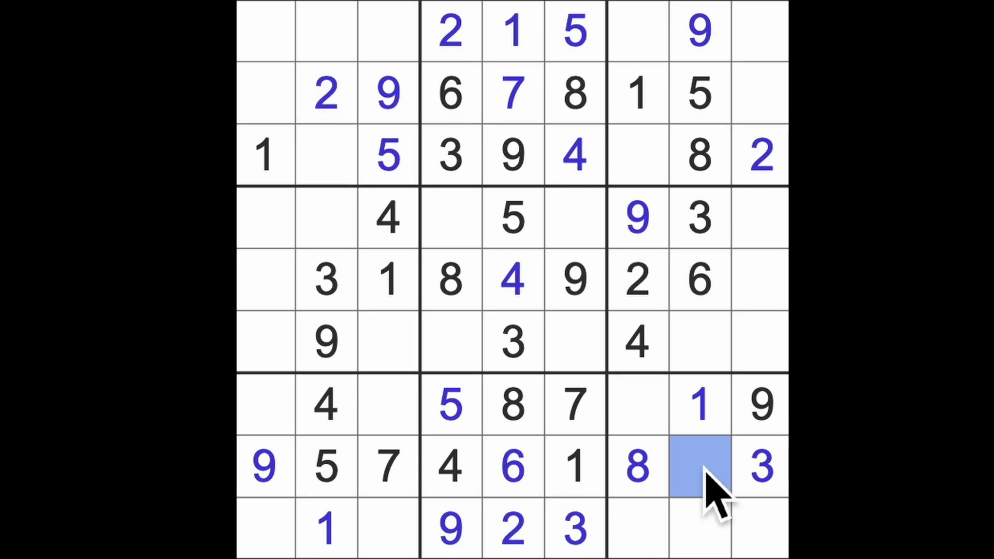
{"action": "type", "text": "2"}
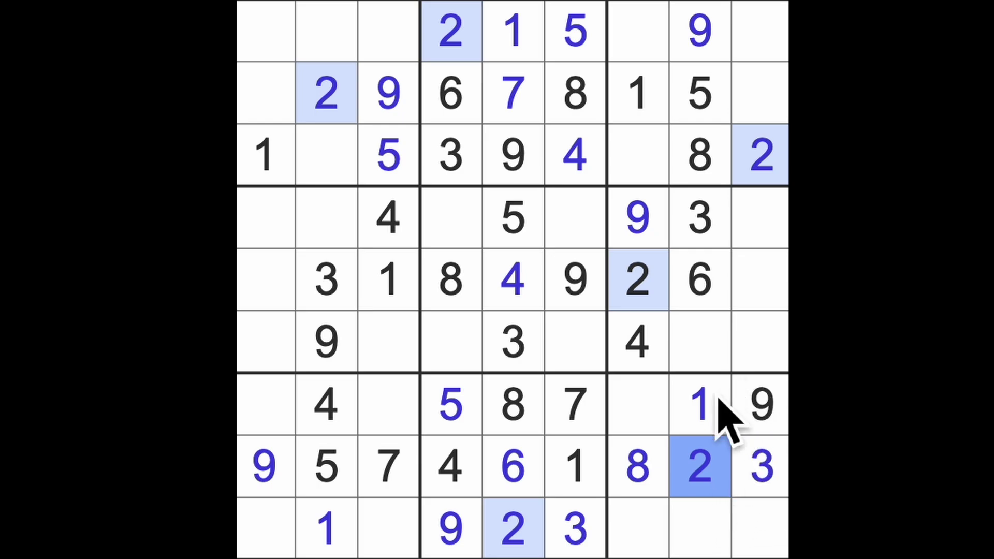
Highlight all 1s and 4s, then enter a 4 in row 9 and a 7 in row 6 of column 8.
{"action": "left_click", "coordinate": [704, 408]}
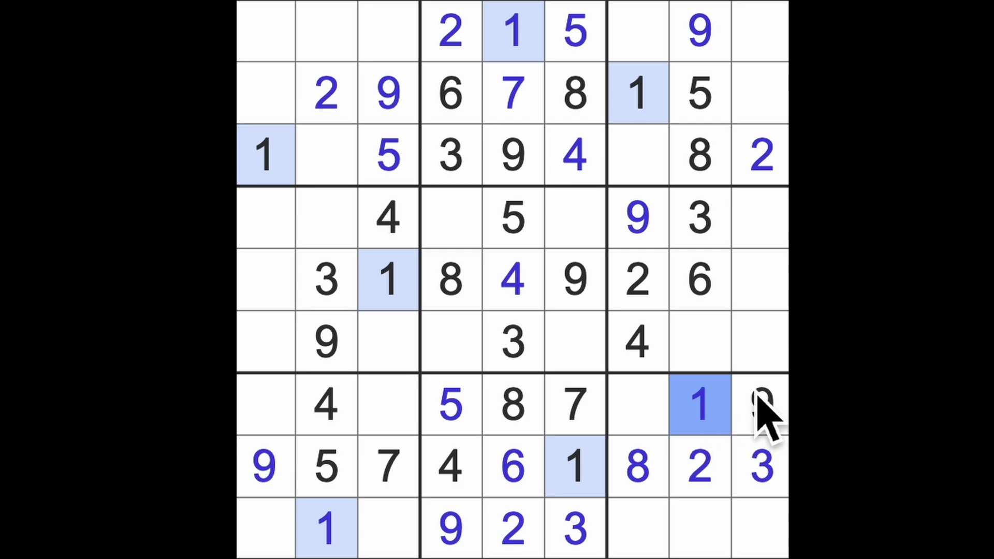
{"action": "left_click", "coordinate": [661, 350]}
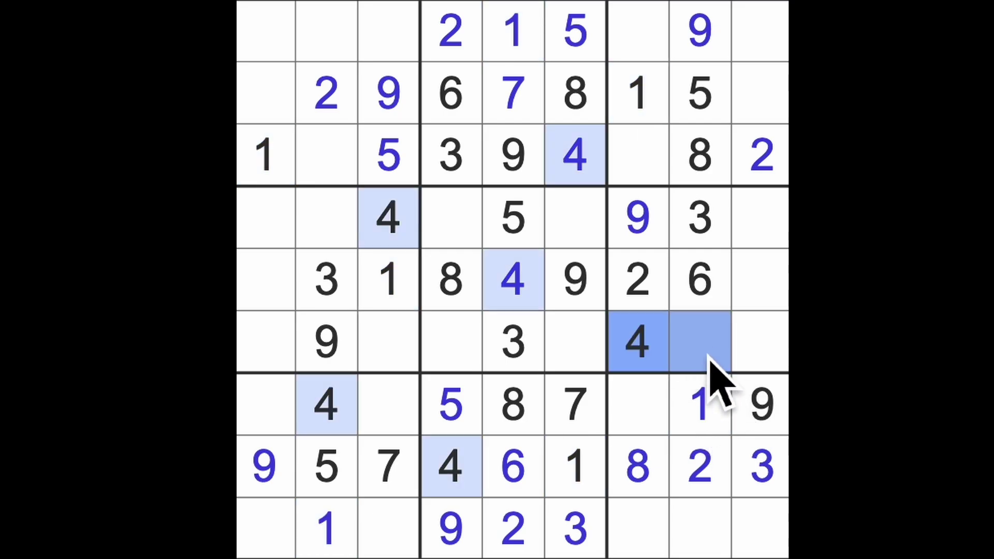
{"action": "left_click", "coordinate": [709, 536]}
{"action": "type", "text": "4"}
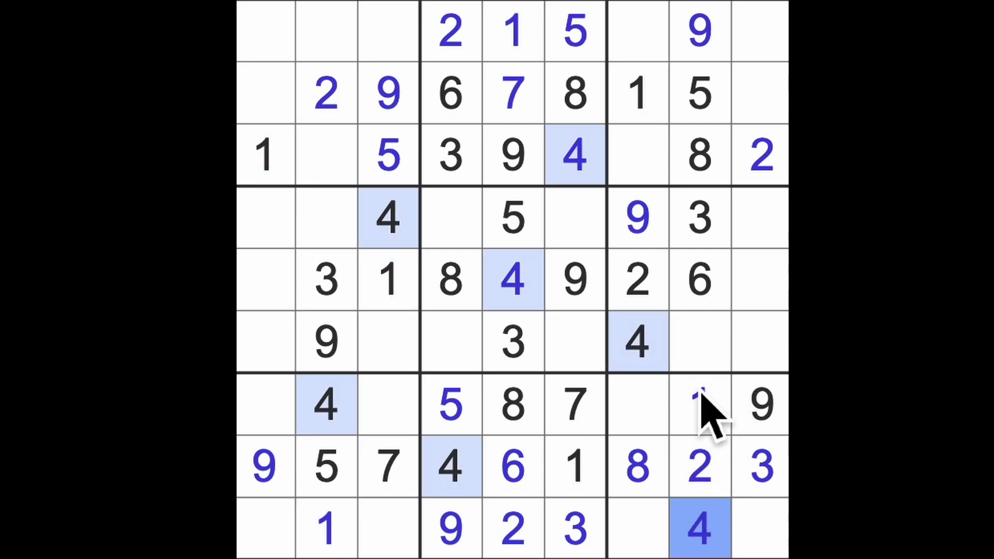
{"action": "left_click", "coordinate": [718, 361]}
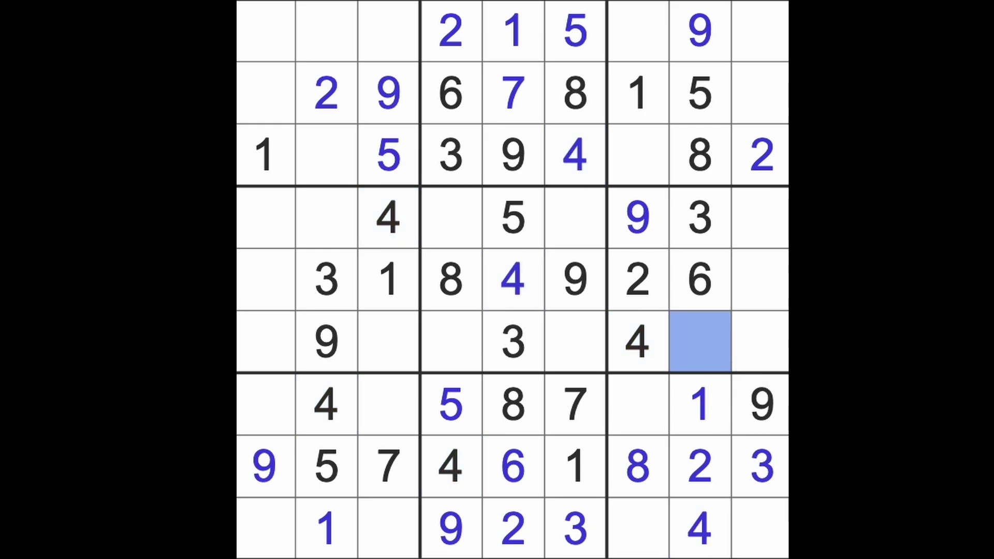
{"action": "type", "text": "7"}
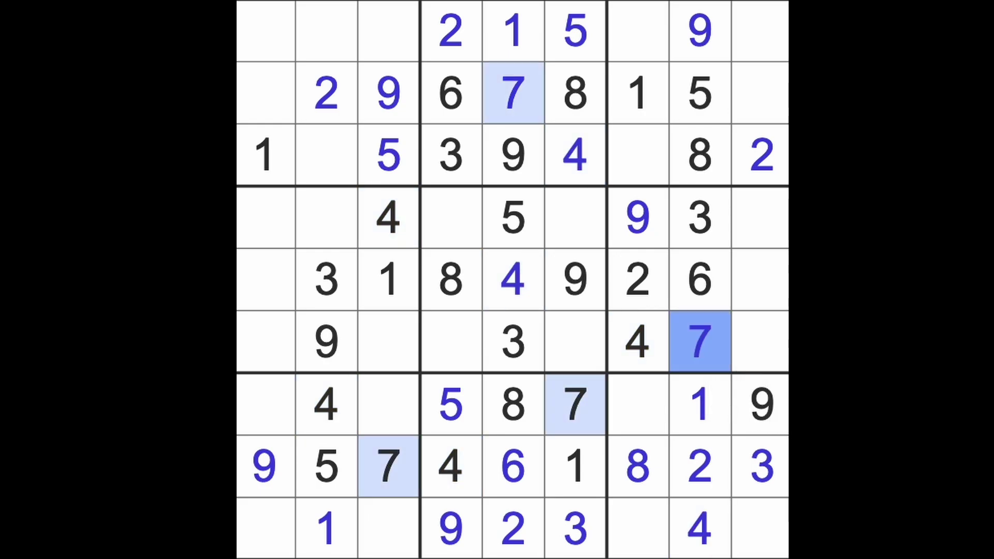
Place 7s at r4c4 and r5c1, and 1s at r6c4 and r4c9.
{"action": "left_click_drag", "start_coordinate": [721, 355], "coordinate": [553, 223]}
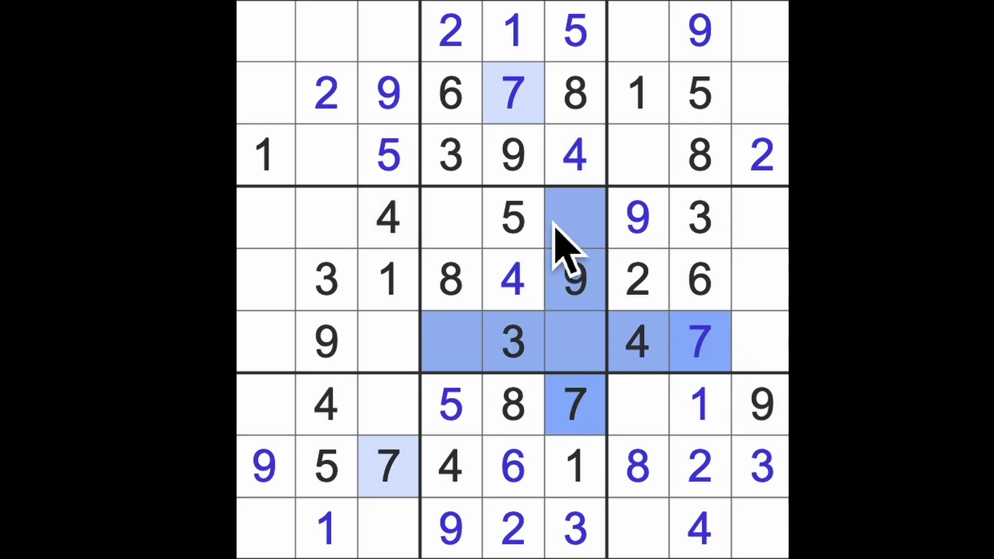
{"action": "left_click", "coordinate": [477, 225]}
{"action": "type", "text": "7"}
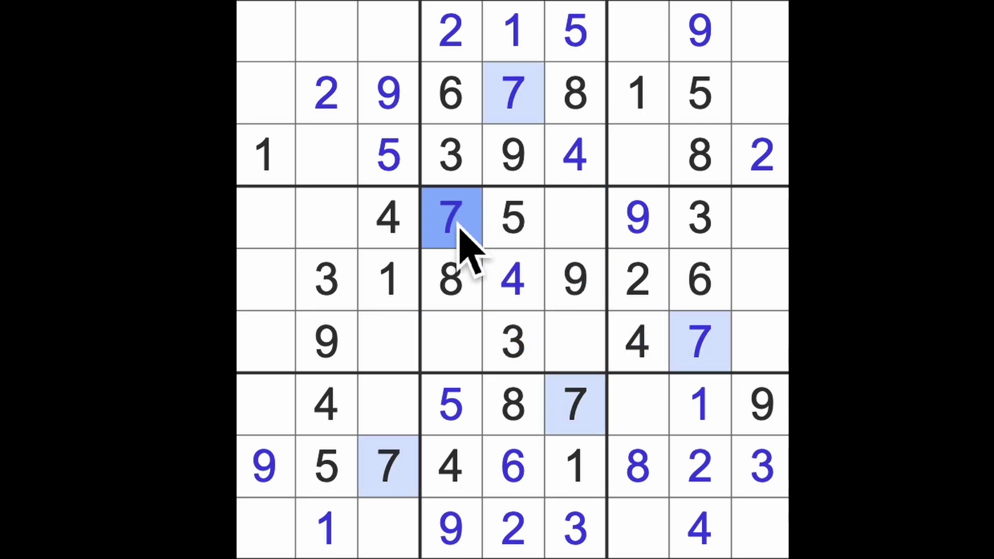
{"action": "key", "text": "shift+Left"}
{"action": "key", "text": "shift+Left"}
{"action": "key", "text": "shift+Left"}
{"action": "left_click_drag", "start_coordinate": [693, 365], "coordinate": [249, 355]}
{"action": "left_click", "coordinate": [276, 299]}
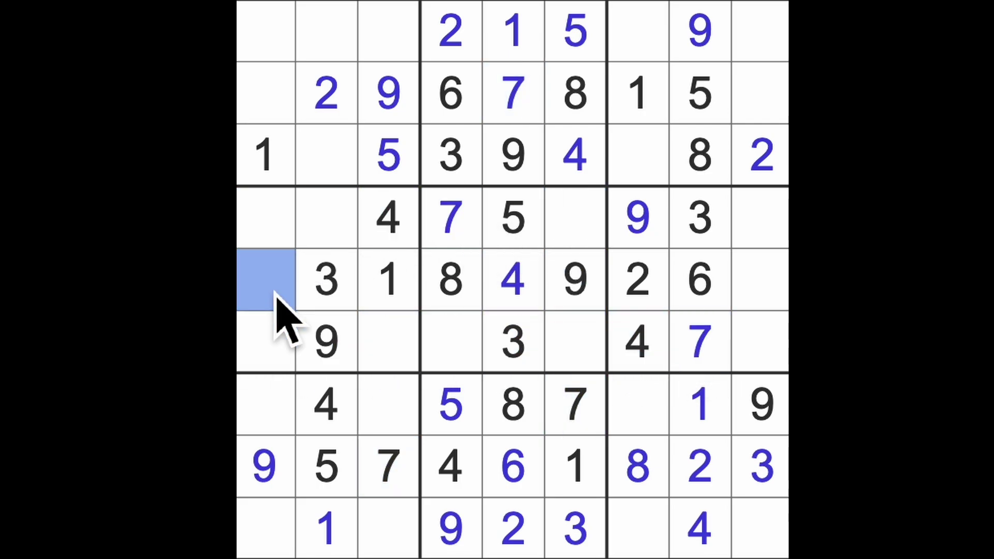
{"action": "type", "text": "7"}
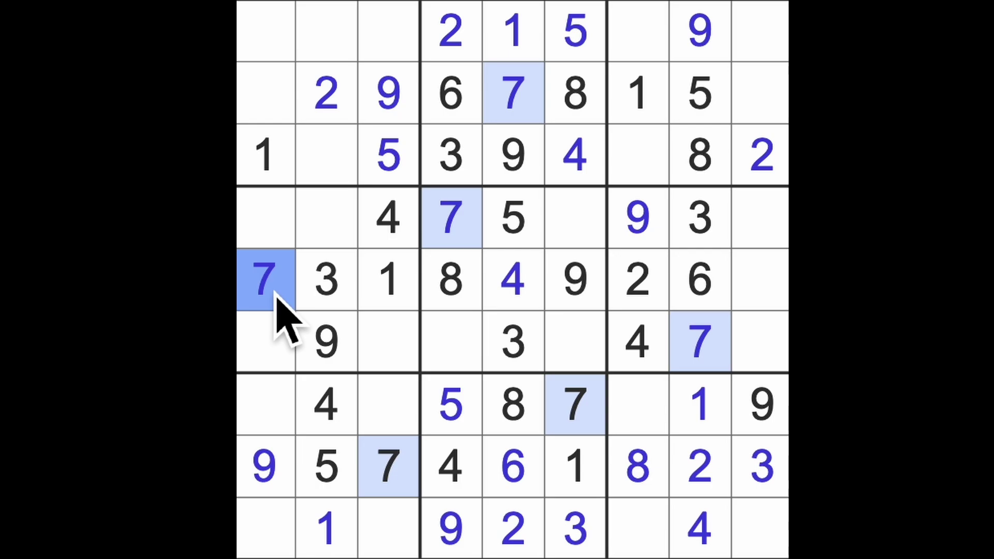
{"action": "left_click", "coordinate": [467, 348]}
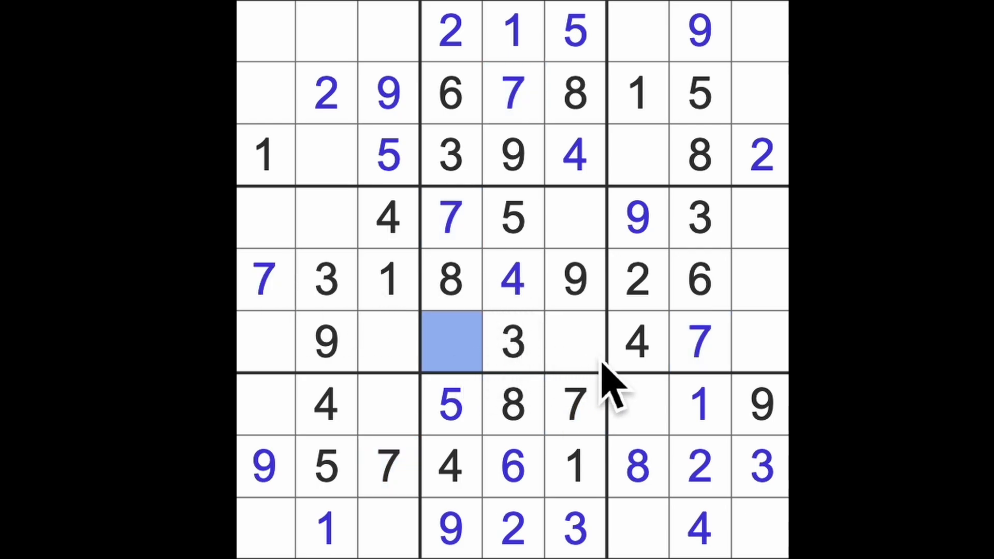
{"action": "type", "text": "1"}
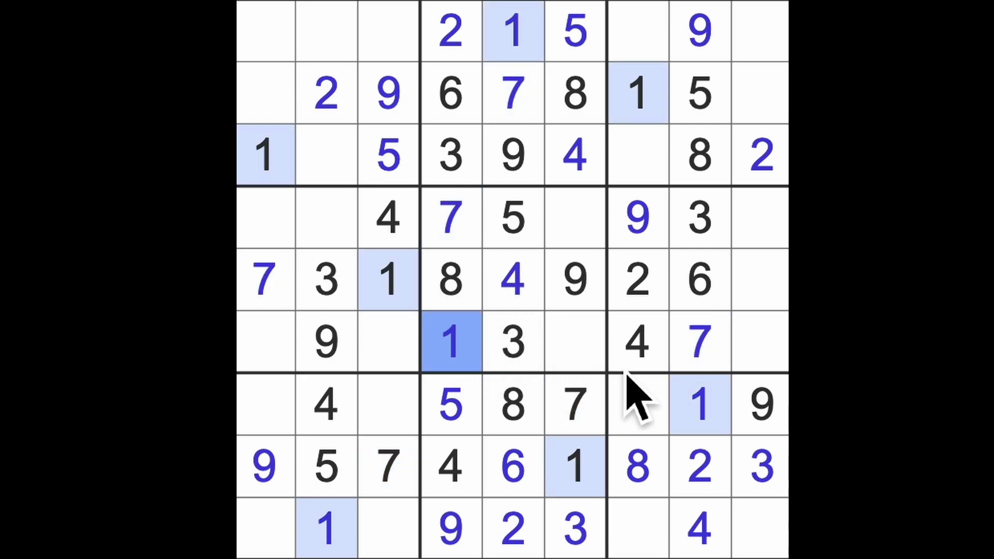
{"action": "mouse_move", "coordinate": [473, 354]}
{"action": "left_mouse_down"}
{"action": "mouse_move", "coordinate": [664, 372]}
{"action": "mouse_move", "coordinate": [766, 366]}
{"action": "mouse_move", "coordinate": [399, 299]}
{"action": "mouse_move", "coordinate": [776, 295]}
{"action": "left_mouse_up"}
{"action": "left_click", "coordinate": [771, 224]}
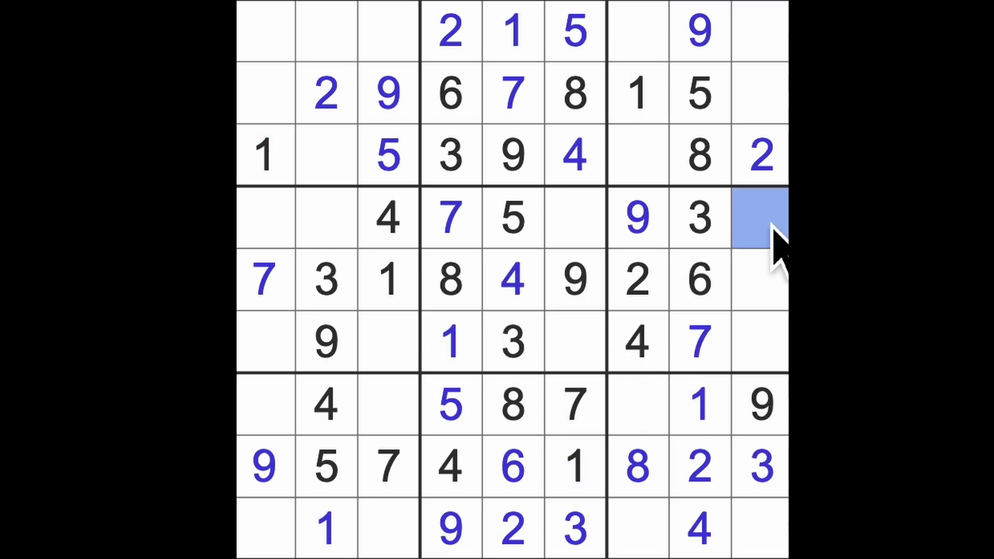
{"action": "type", "text": "1"}
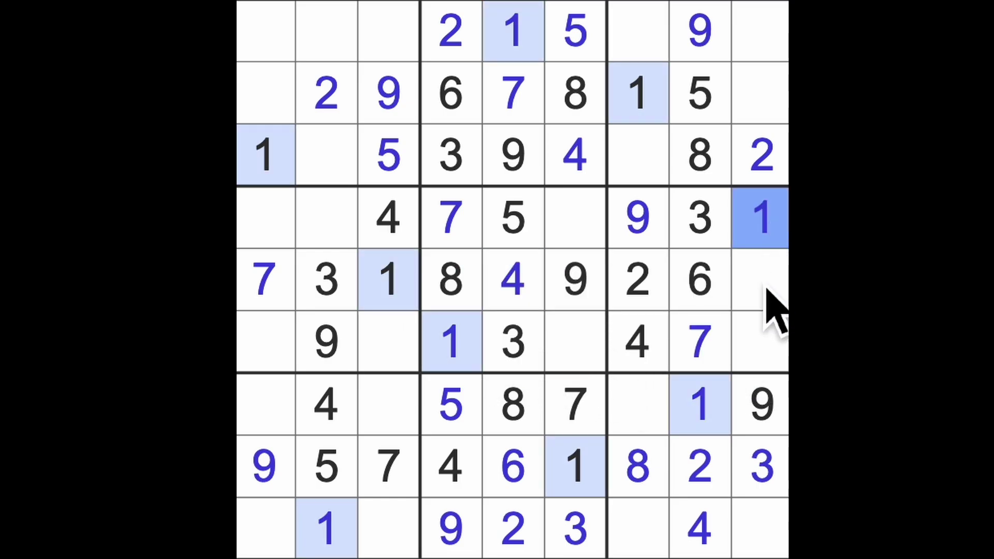
Enter 5s at r5c9, r9c7 and r6c1, and an 8 at r6c9.
{"action": "left_click", "coordinate": [767, 305]}
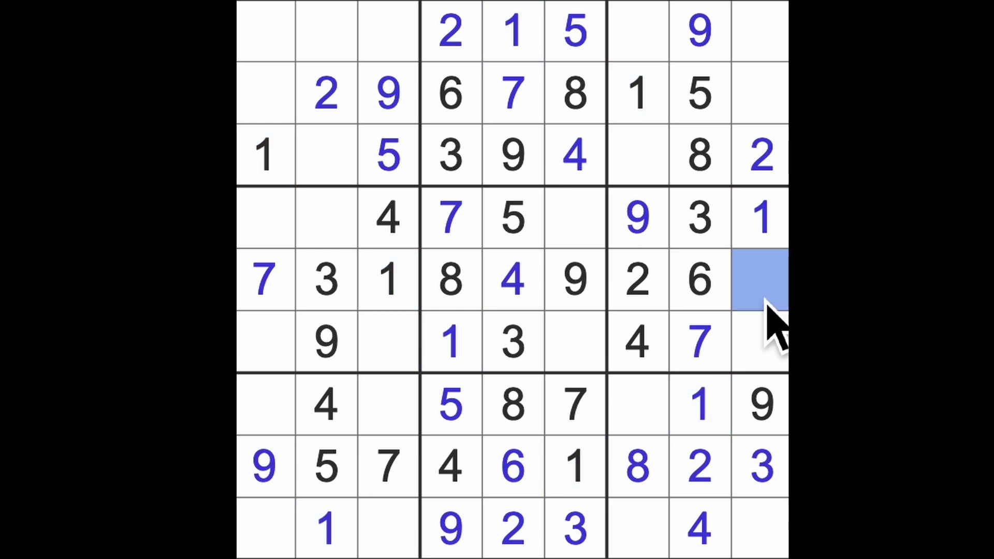
{"action": "type", "text": "5"}
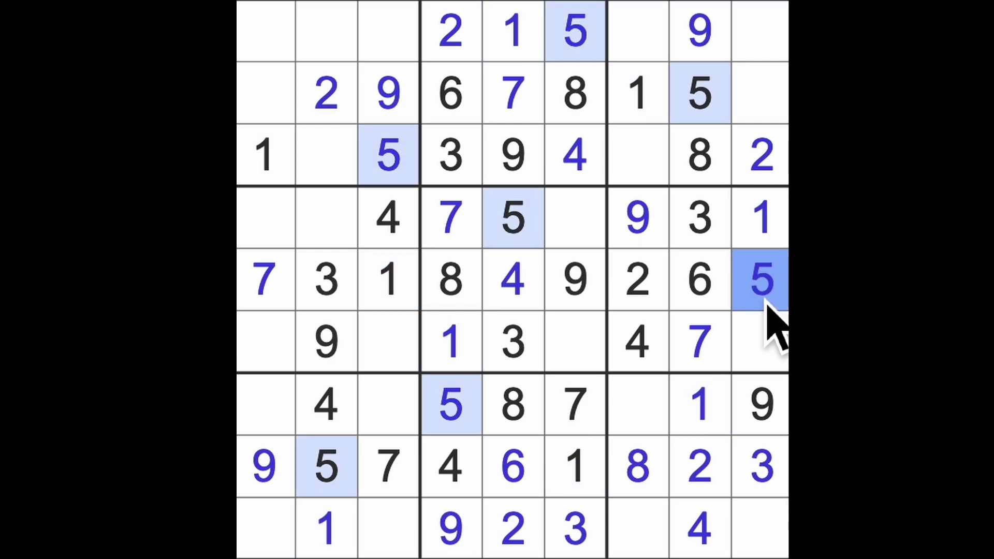
{"action": "left_click_drag", "start_coordinate": [767, 304], "coordinate": [765, 528]}
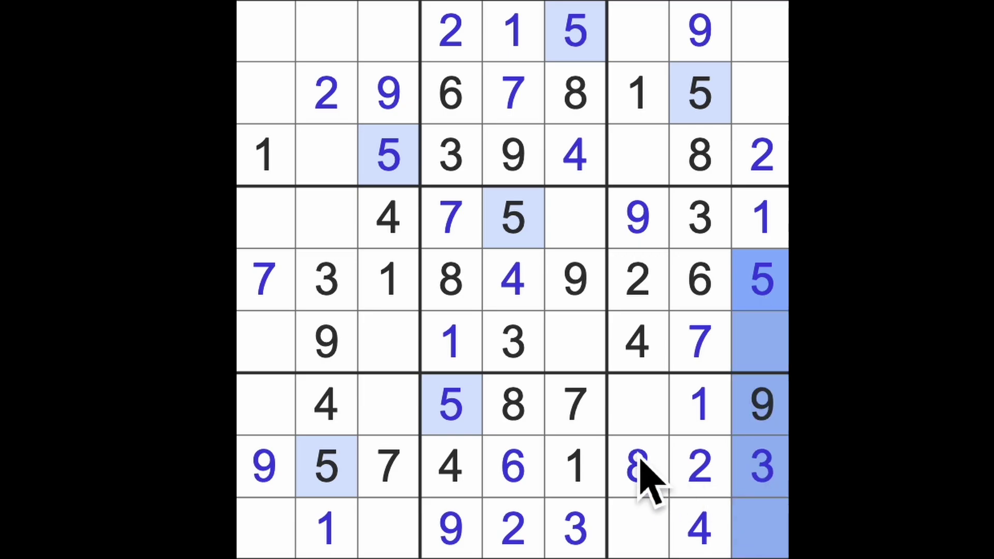
{"action": "left_click_drag", "start_coordinate": [458, 412], "coordinate": [656, 439]}
{"action": "left_click", "coordinate": [659, 537]}
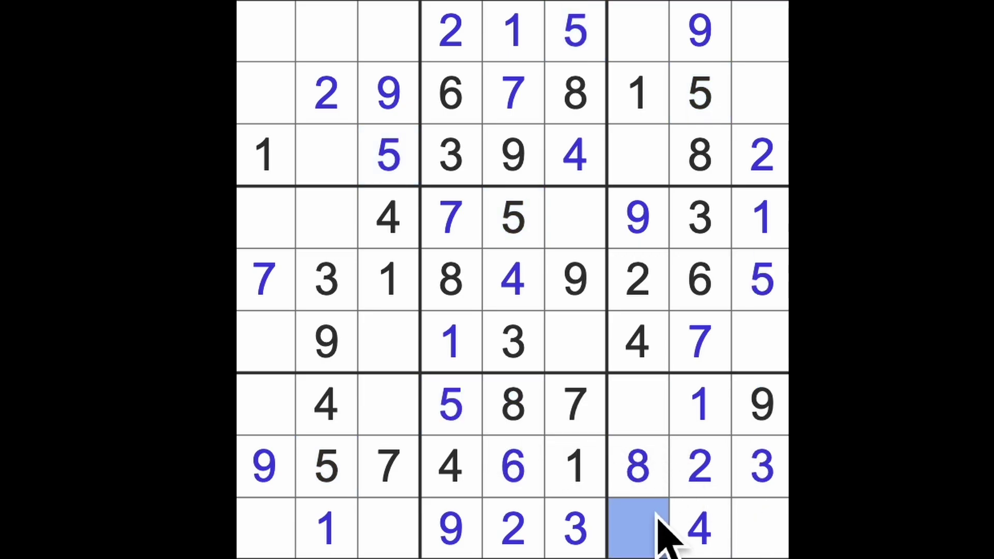
{"action": "type", "text": "5"}
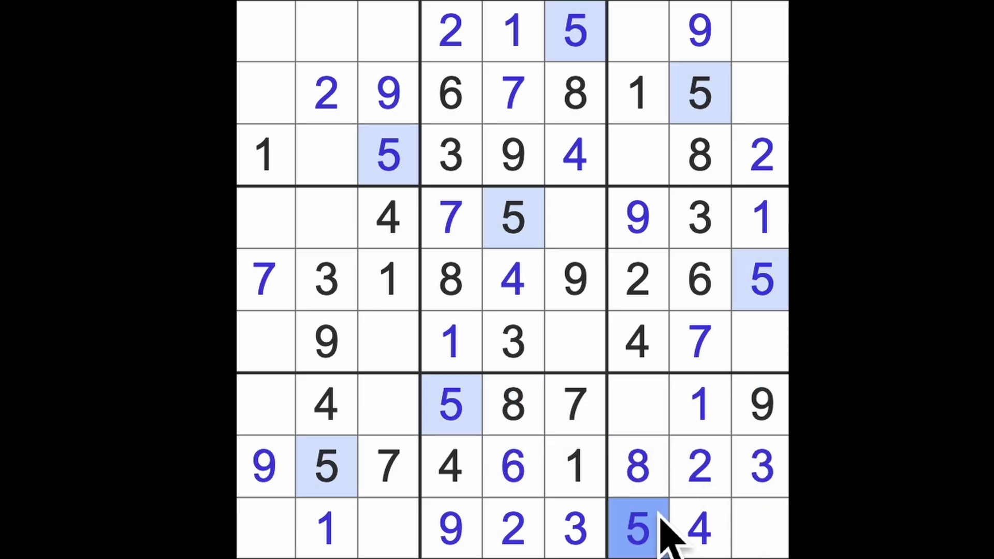
{"action": "mouse_move", "coordinate": [516, 221]}
{"action": "left_mouse_down"}
{"action": "mouse_move", "coordinate": [332, 244]}
{"action": "mouse_move", "coordinate": [377, 206]}
{"action": "mouse_move", "coordinate": [304, 334]}
{"action": "left_mouse_up"}
{"action": "left_click", "coordinate": [269, 342]}
{"action": "type", "text": "5"}
{"action": "left_click", "coordinate": [750, 363]}
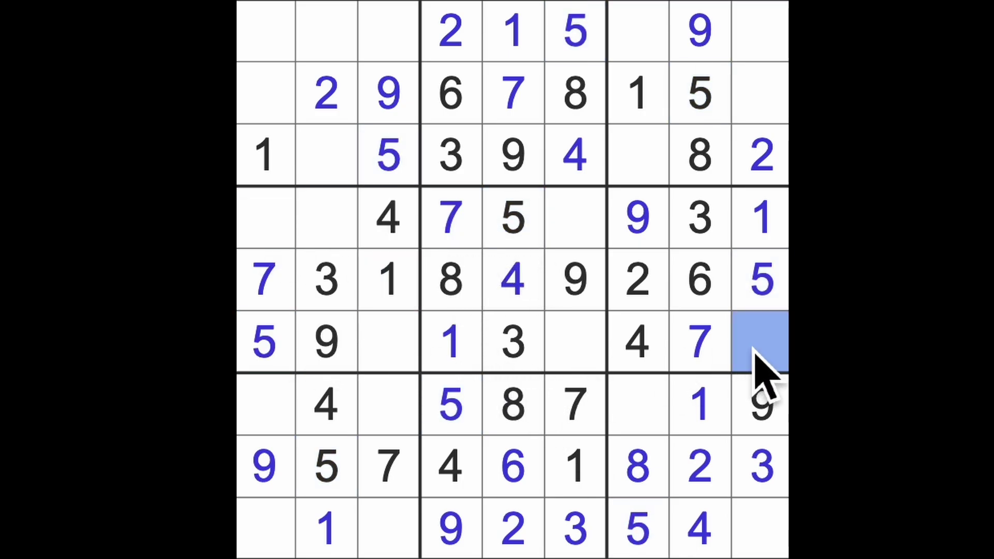
{"action": "type", "text": "8"}
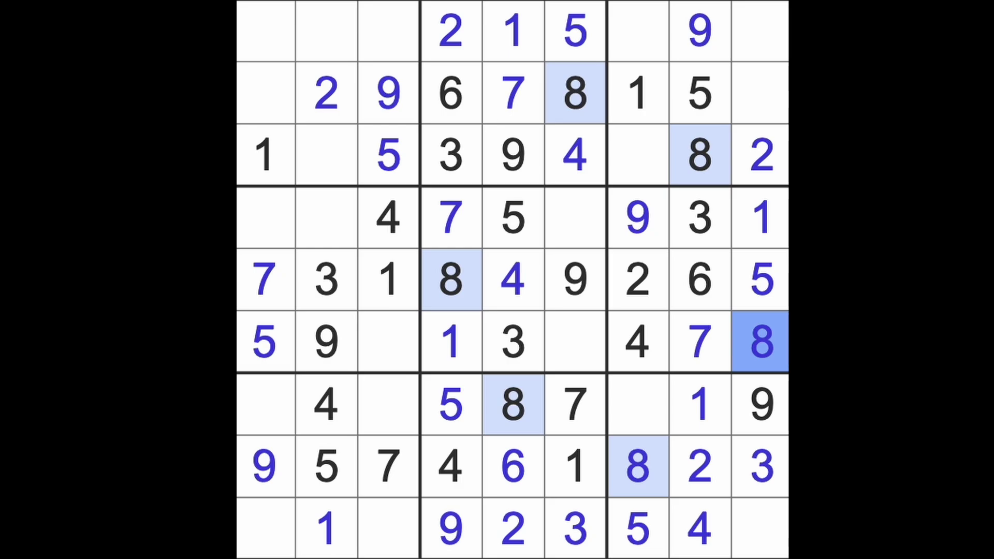
Highlight the 9s, 1s, 2s and 3s to scan for candidates.
{"action": "left_click", "coordinate": [656, 237]}
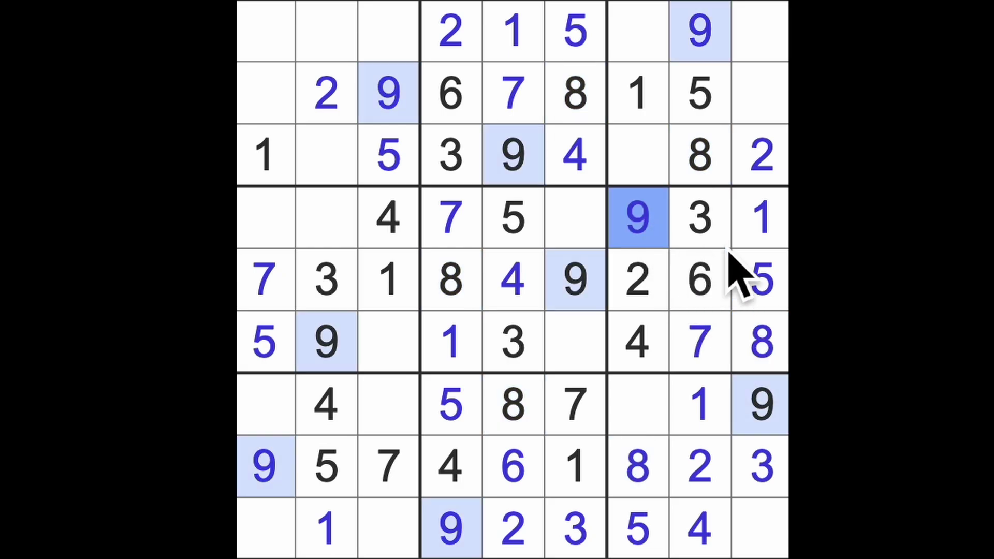
{"action": "left_click", "coordinate": [753, 221]}
{"action": "key", "text": "Up"}
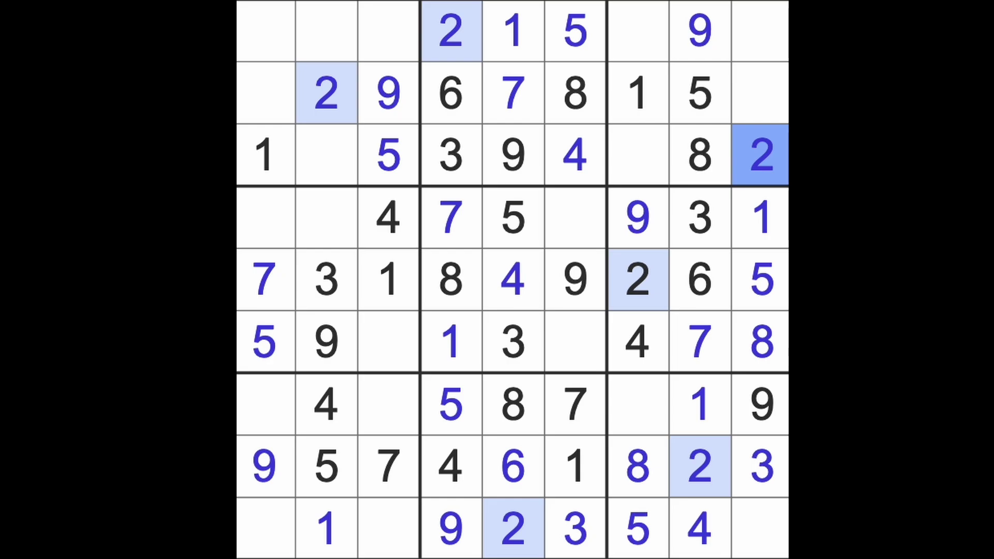
{"action": "left_click", "coordinate": [695, 232]}
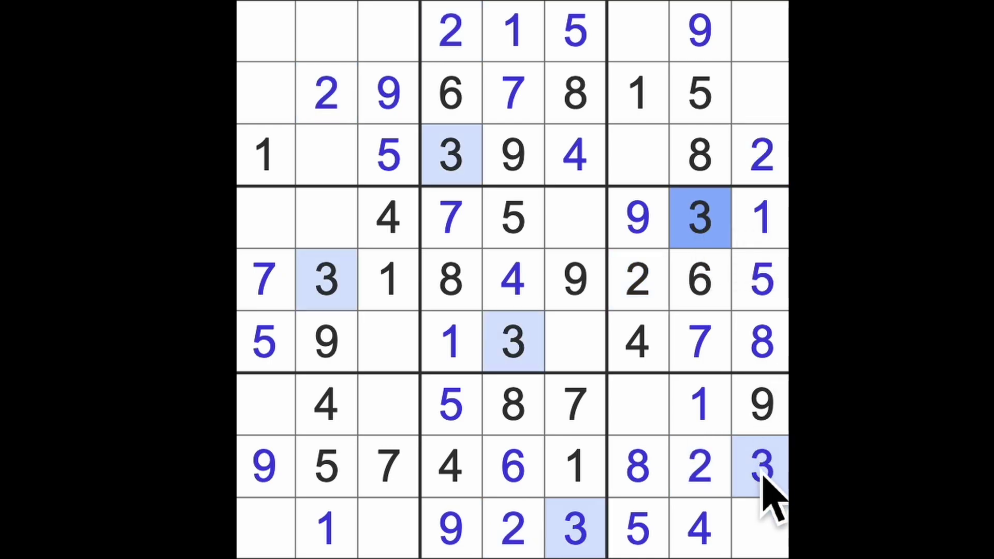
Enter 3s at r1c7, r2c1 and r7c3.
{"action": "mouse_move", "coordinate": [765, 492]}
{"action": "left_mouse_down"}
{"action": "mouse_move", "coordinate": [512, 167]}
{"action": "mouse_move", "coordinate": [644, 63]}
{"action": "mouse_move", "coordinate": [300, 151]}
{"action": "left_mouse_up"}
{"action": "left_click", "coordinate": [648, 58]}
{"action": "type", "text": "3"}
{"action": "left_click", "coordinate": [278, 109]}
{"action": "type", "text": "3"}
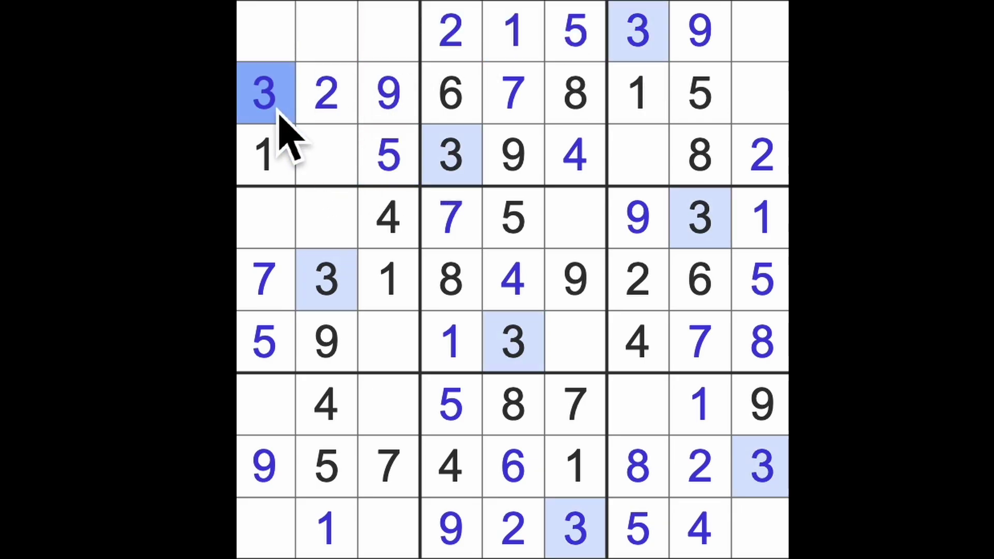
{"action": "left_click_drag", "start_coordinate": [284, 155], "coordinate": [295, 547]}
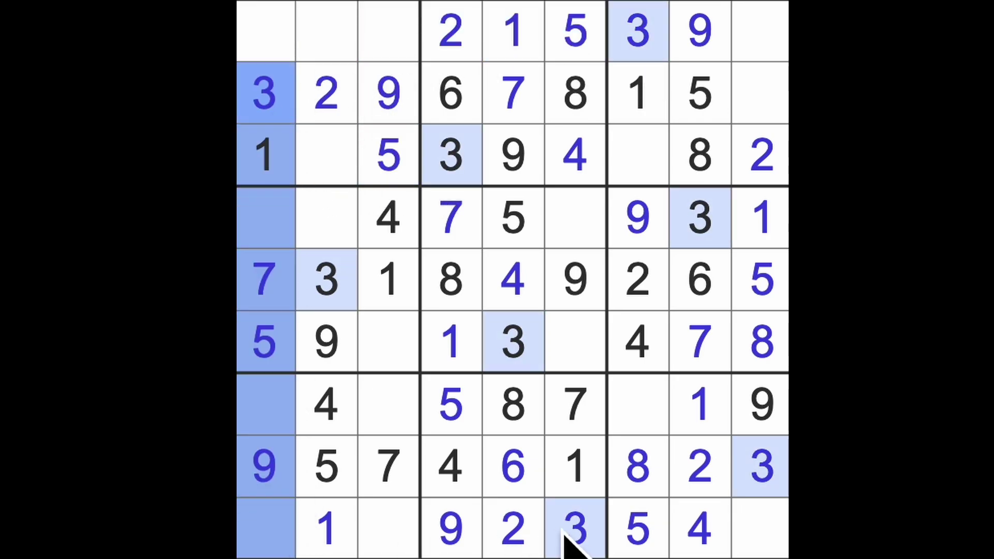
{"action": "left_click_drag", "start_coordinate": [572, 526], "coordinate": [395, 543]}
{"action": "left_click", "coordinate": [395, 419]}
{"action": "type", "text": "3"}
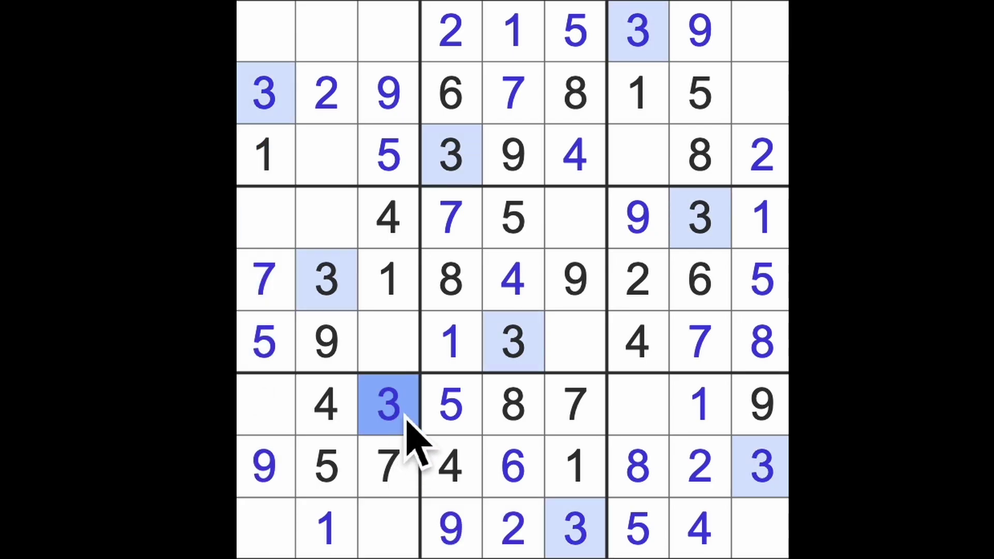
Enter 2s at r7c1, r6c3 and r4c6, and a 6 at r6c6.
{"action": "left_click", "coordinate": [762, 174]}
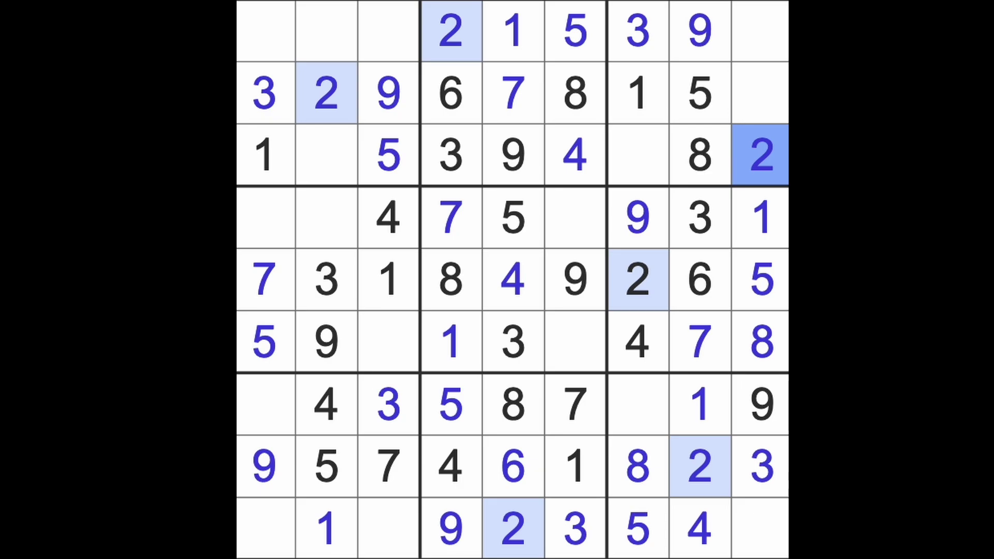
{"action": "left_click", "coordinate": [289, 412]}
{"action": "type", "text": "2"}
{"action": "left_click_drag", "start_coordinate": [288, 417], "coordinate": [364, 299]}
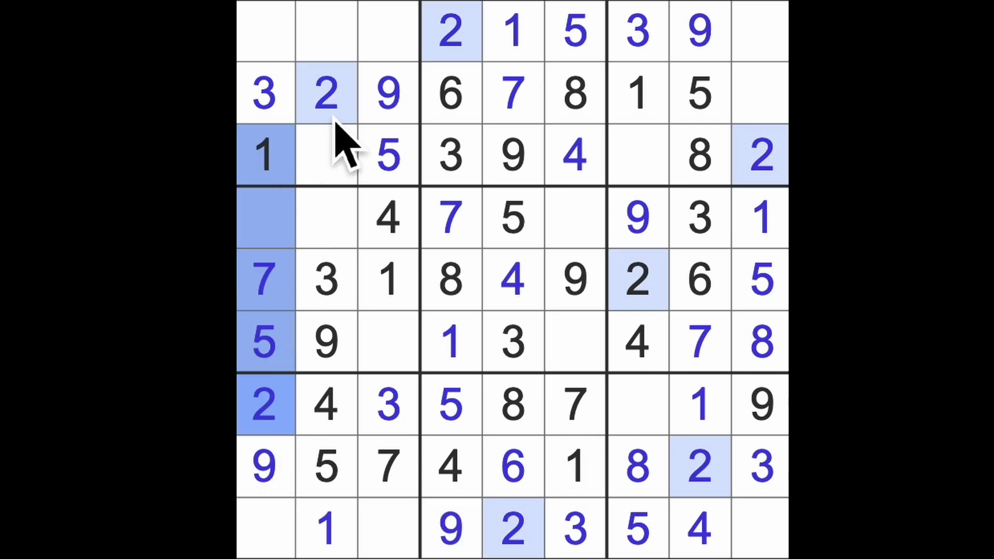
{"action": "left_click", "coordinate": [392, 351]}
{"action": "type", "text": "2"}
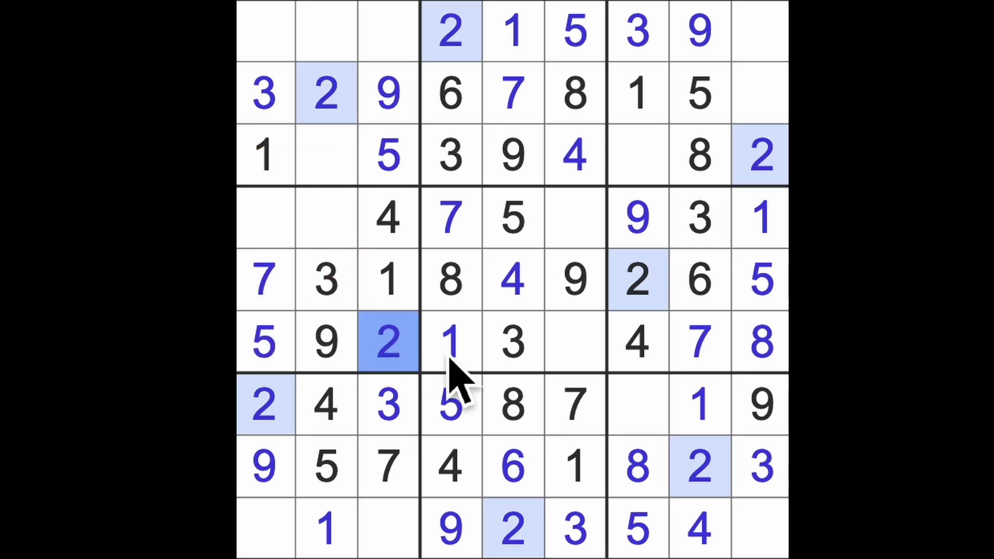
{"action": "left_click_drag", "start_coordinate": [403, 346], "coordinate": [599, 328]}
{"action": "left_click", "coordinate": [581, 244]}
{"action": "type", "text": "2"}
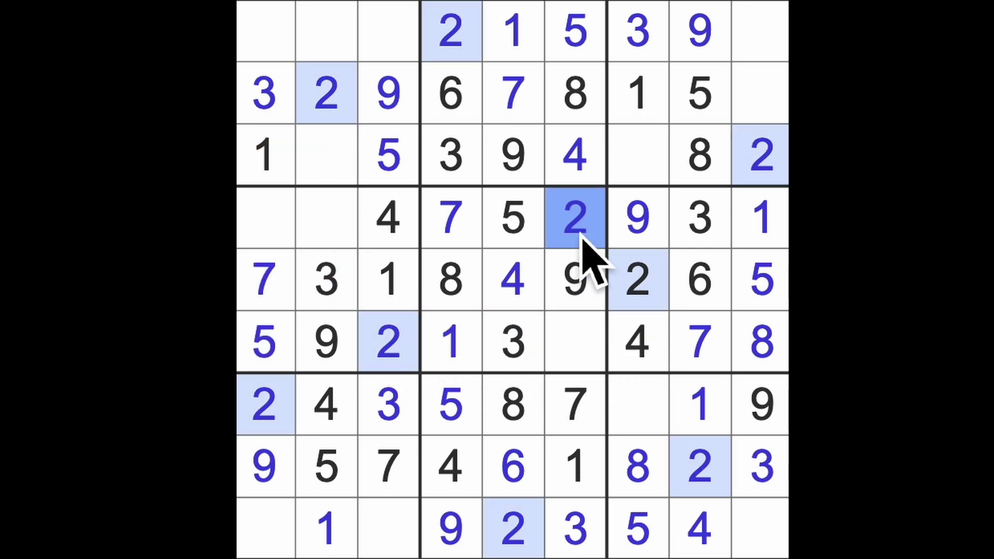
{"action": "left_click", "coordinate": [653, 363]}
{"action": "left_click", "coordinate": [598, 366]}
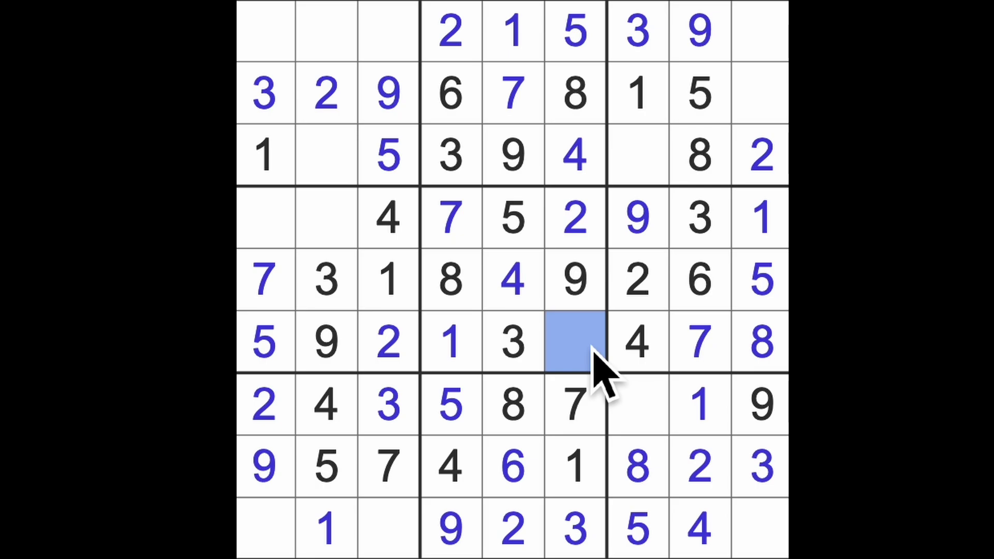
{"action": "type", "text": "6"}
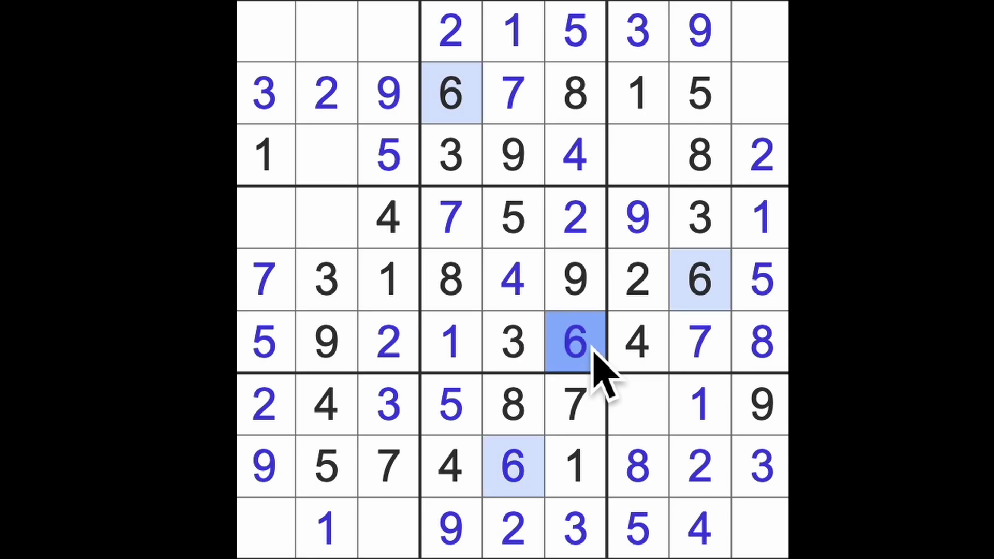
Enter 4s in the top-left cell r1c1 and at r2c9.
{"action": "left_click", "coordinate": [644, 357]}
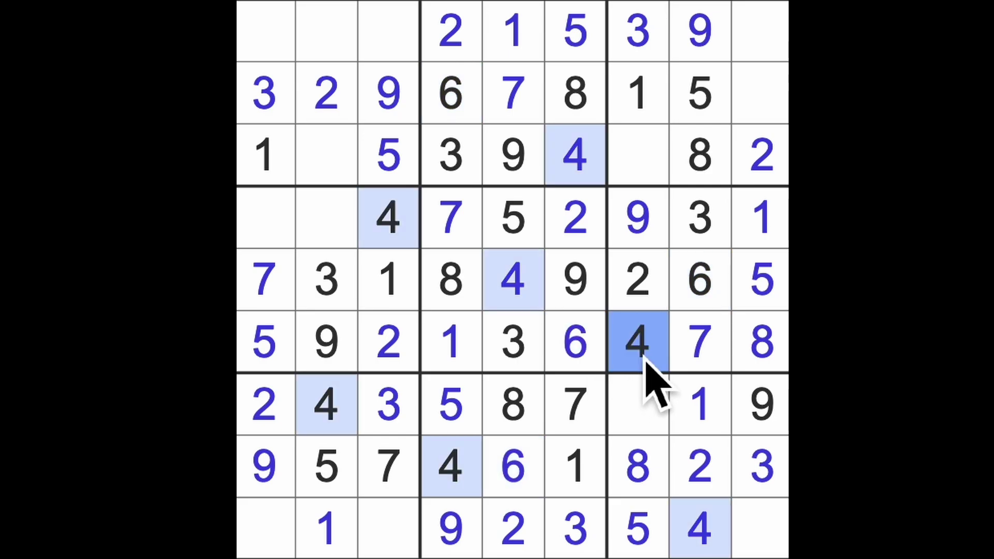
{"action": "mouse_move", "coordinate": [335, 422]}
{"action": "left_mouse_down"}
{"action": "mouse_move", "coordinate": [350, 66]}
{"action": "mouse_move", "coordinate": [391, 23]}
{"action": "left_mouse_up"}
{"action": "left_click", "coordinate": [288, 56]}
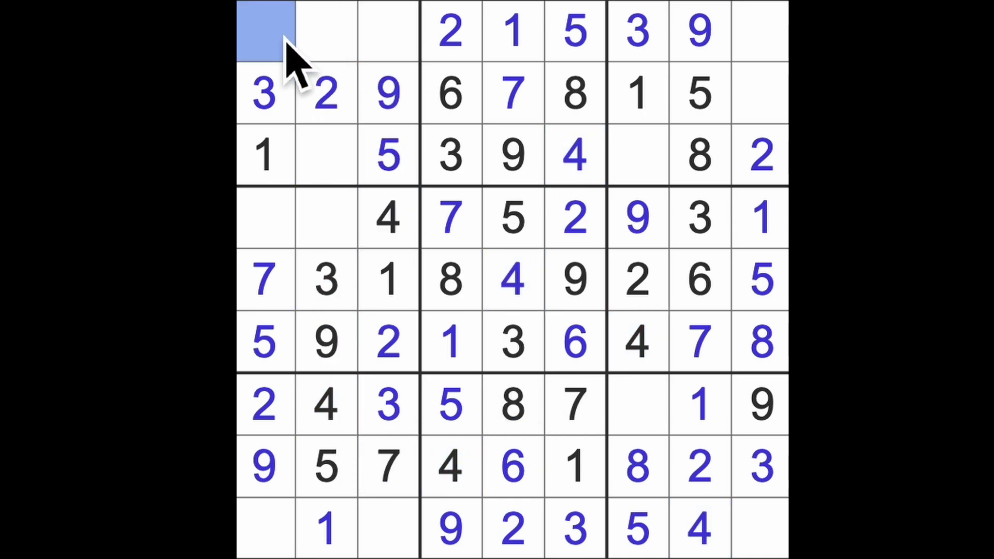
{"action": "type", "text": "4"}
{"action": "left_click_drag", "start_coordinate": [287, 56], "coordinate": [760, 31]}
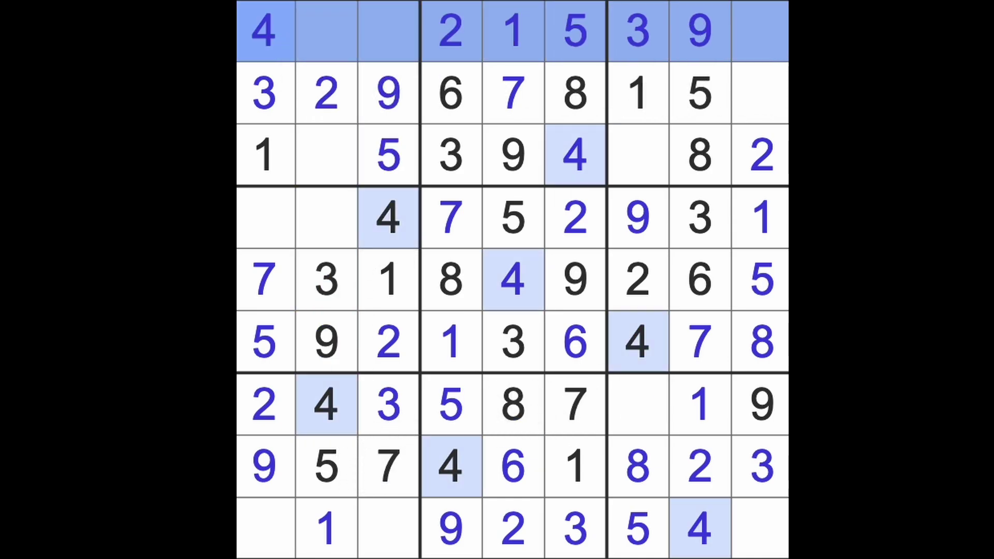
{"action": "left_click_drag", "start_coordinate": [588, 166], "coordinate": [771, 156]}
{"action": "left_click", "coordinate": [765, 118]}
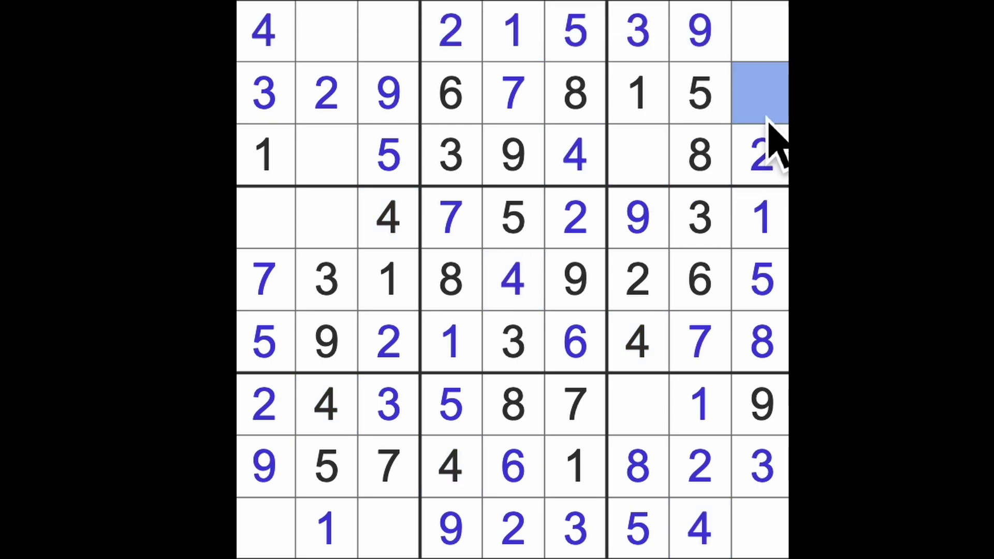
{"action": "type", "text": "4"}
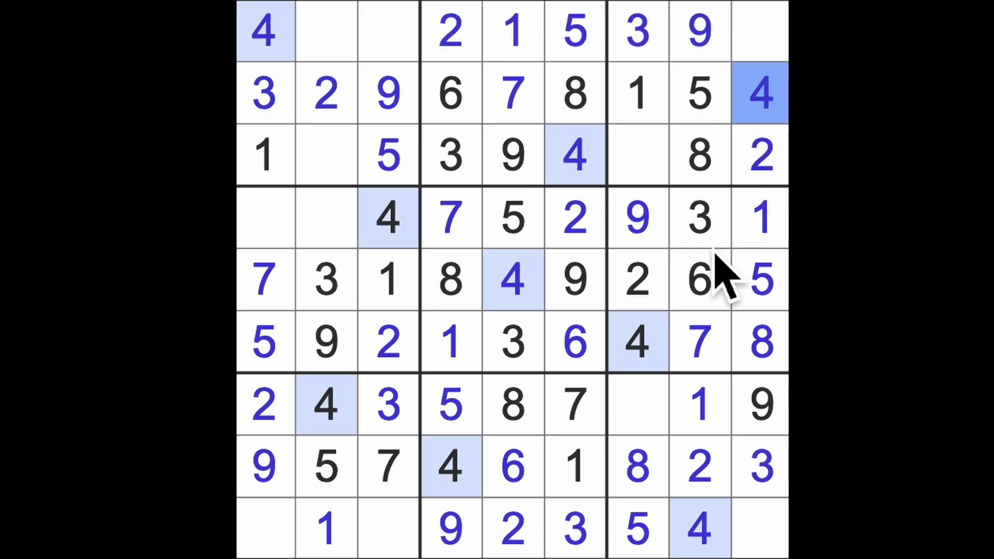
{"action": "left_click", "coordinate": [715, 281]}
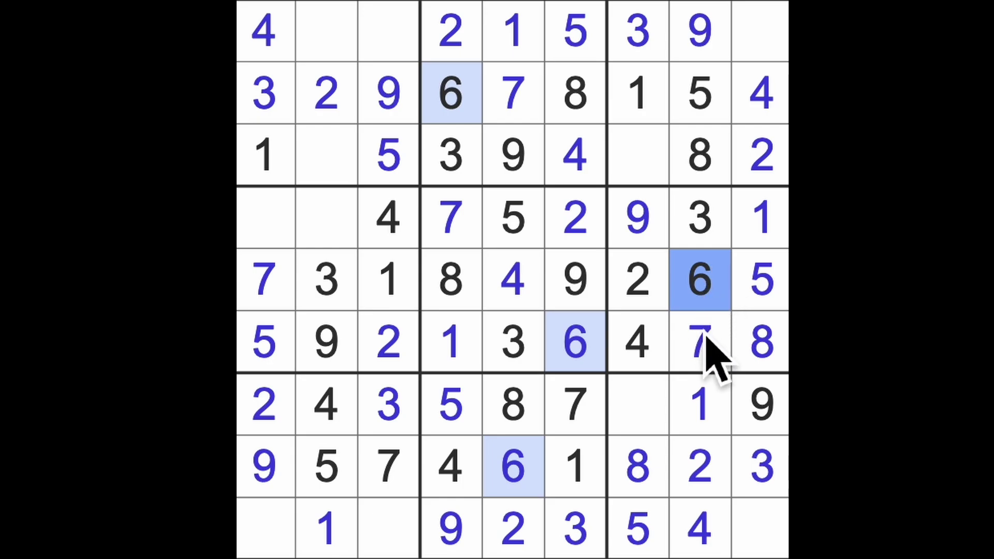
Fill the right-side gaps at r9c9, r3c7, r1c9 and r7c7.
{"action": "left_click", "coordinate": [724, 350]}
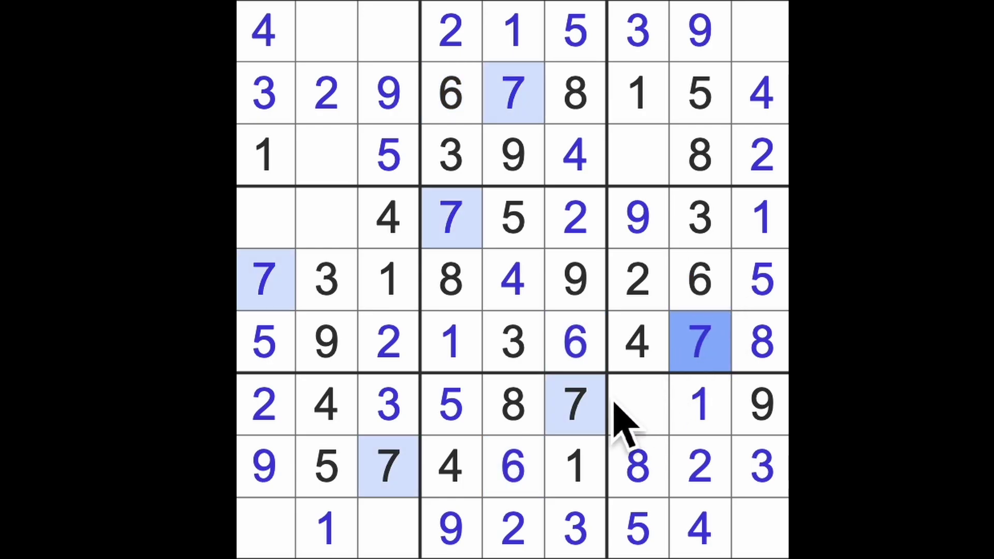
{"action": "left_click", "coordinate": [644, 415]}
{"action": "left_click", "coordinate": [765, 535]}
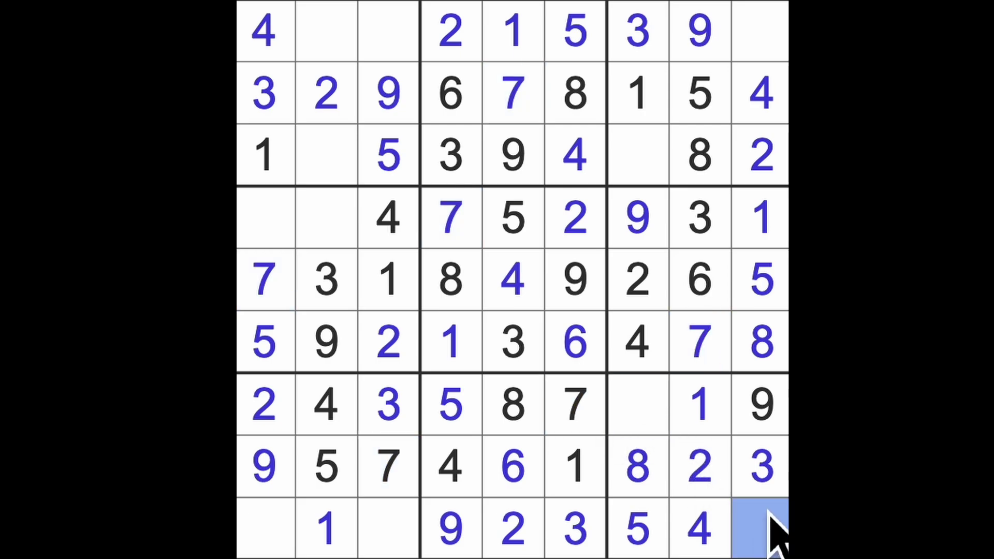
{"action": "type", "text": "7"}
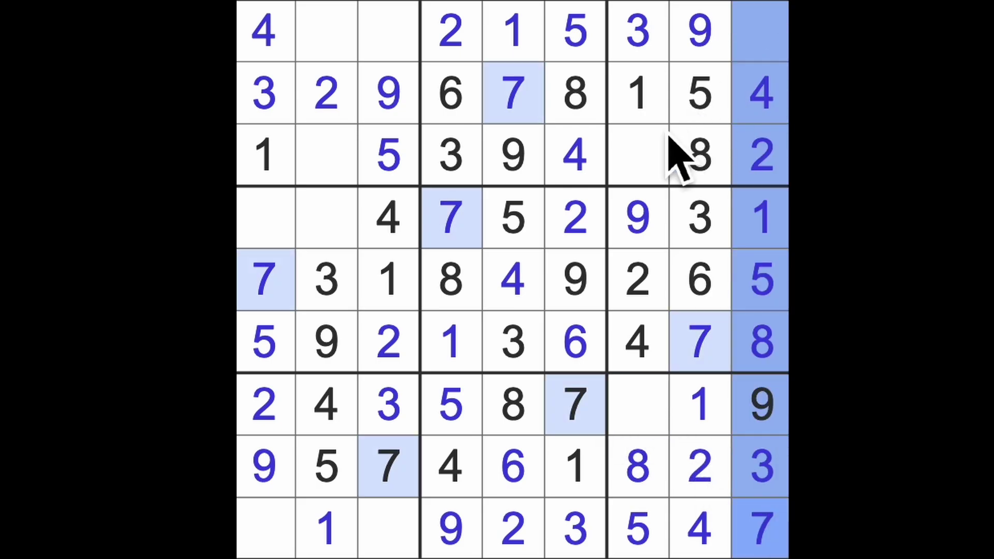
{"action": "left_click", "coordinate": [666, 151]}
{"action": "type", "text": "7"}
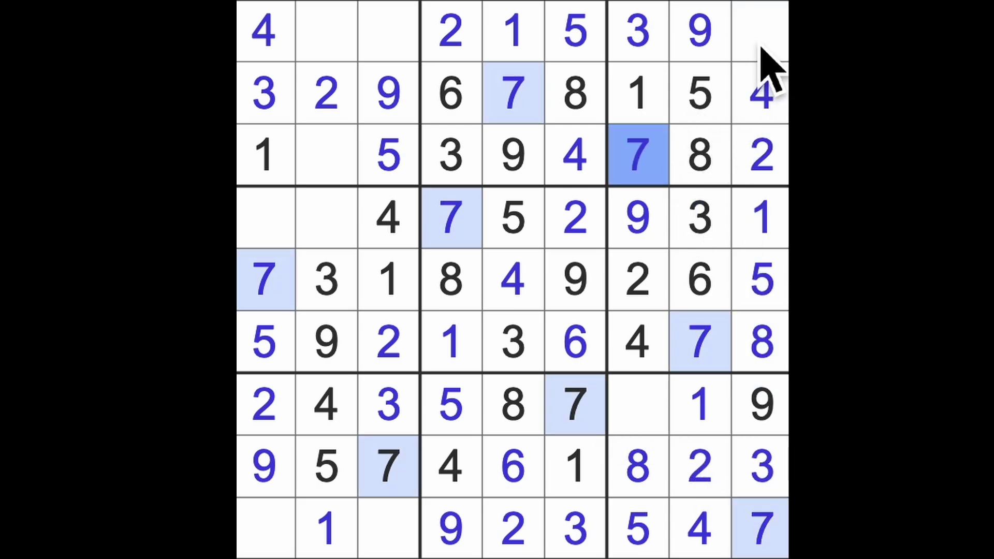
{"action": "left_click", "coordinate": [769, 46]}
{"action": "type", "text": "6"}
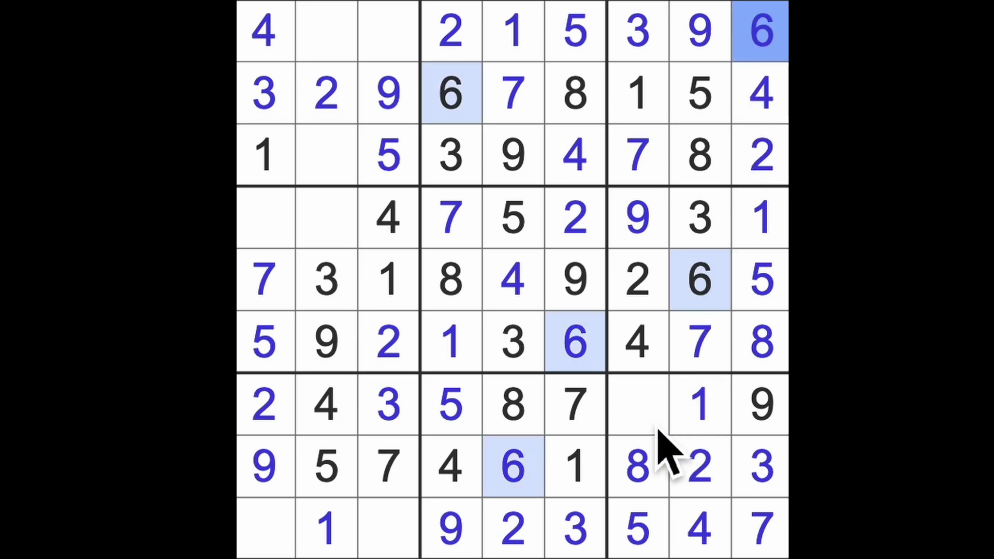
{"action": "left_click", "coordinate": [656, 425]}
{"action": "type", "text": "6"}
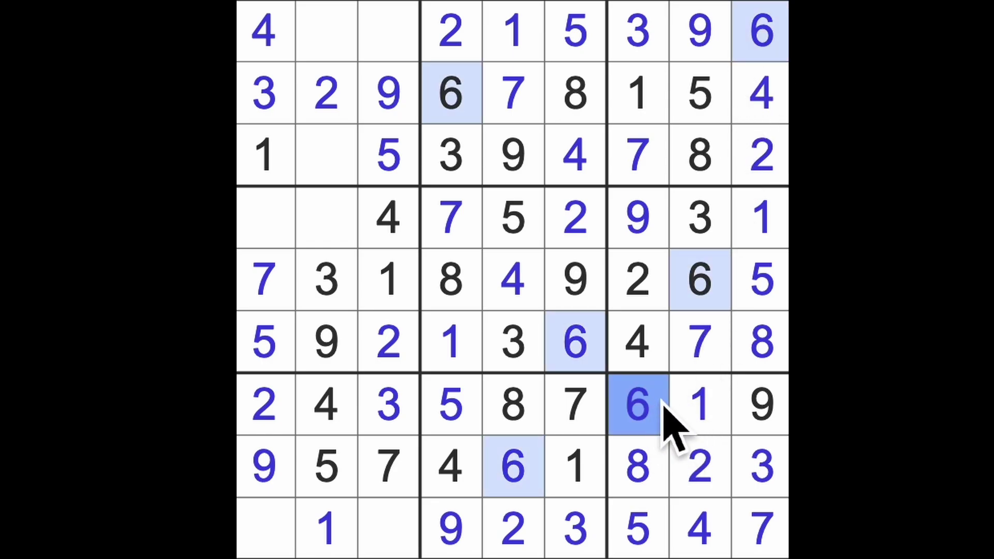
Fill the left-side gaps at r3c2, r4c1, r9c3, r9c1 and r4c2.
{"action": "left_click", "coordinate": [772, 49]}
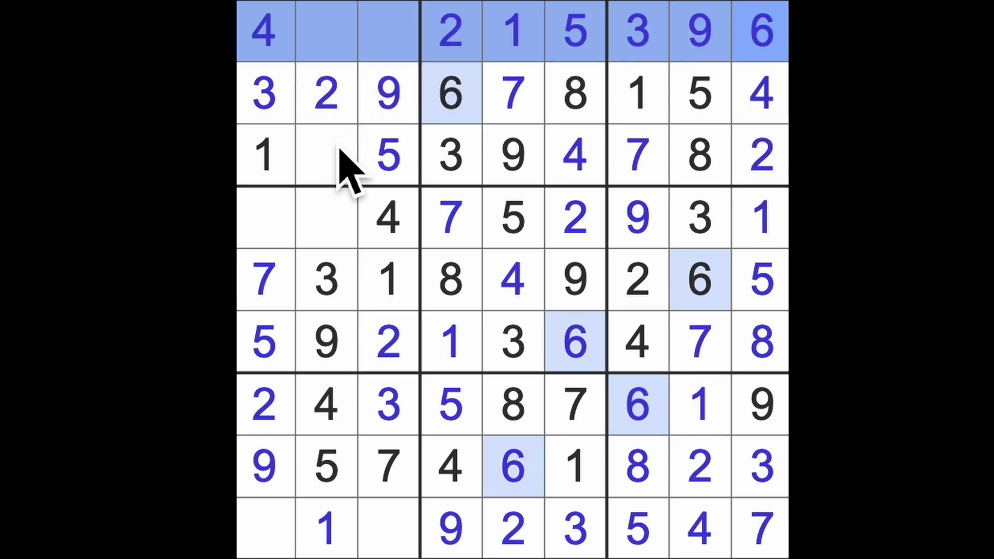
{"action": "left_click", "coordinate": [348, 167]}
{"action": "type", "text": "6"}
{"action": "left_click", "coordinate": [330, 224]}
{"action": "left_click", "coordinate": [286, 232]}
{"action": "type", "text": "6"}
{"action": "left_click_drag", "start_coordinate": [286, 232], "coordinate": [284, 527]}
{"action": "left_click", "coordinate": [415, 539]}
{"action": "type", "text": "6"}
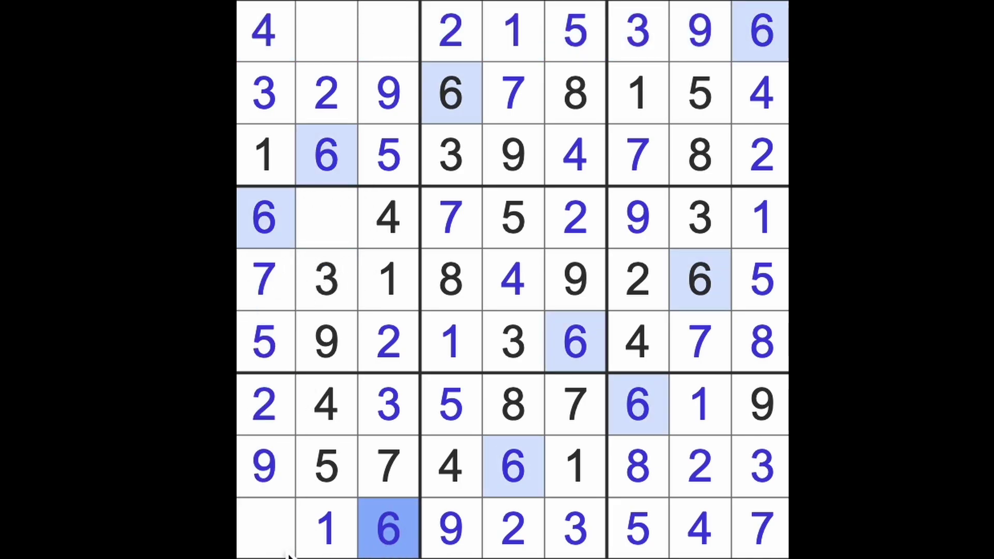
{"action": "left_click", "coordinate": [286, 547]}
{"action": "type", "text": "8"}
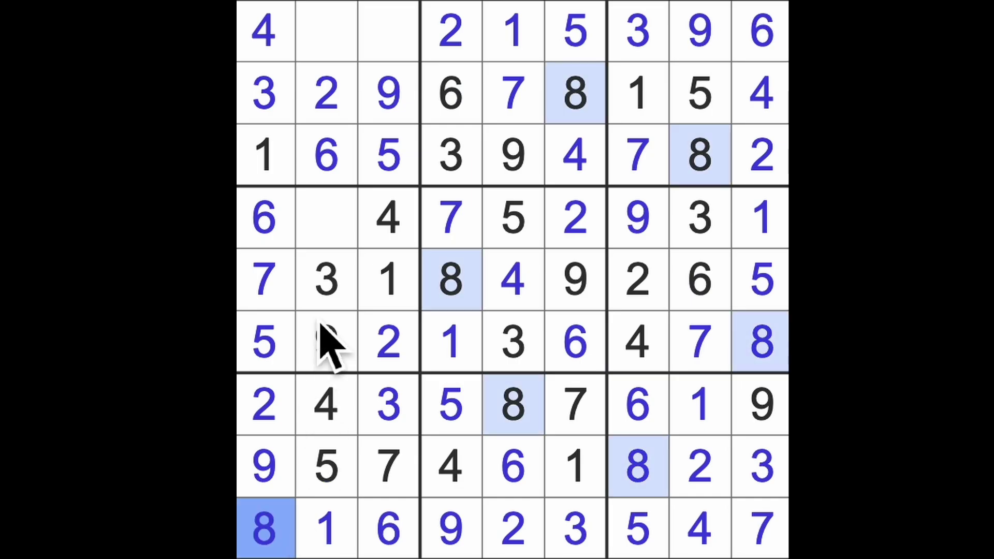
{"action": "left_click", "coordinate": [346, 233]}
{"action": "type", "text": "8"}
{"action": "left_click_drag", "start_coordinate": [345, 221], "coordinate": [342, 47]}
{"action": "left_click", "coordinate": [384, 53]}
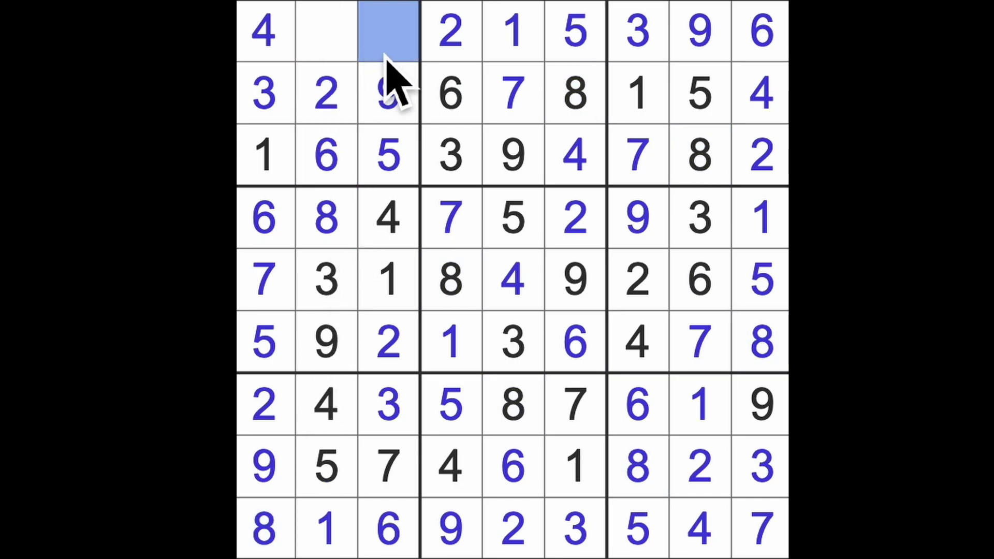
{"action": "type", "text": "8"}
Finish the top row with 8 at r1c3 and 7 at r1c2.
{"action": "left_click", "coordinate": [337, 59]}
{"action": "type", "text": "7"}
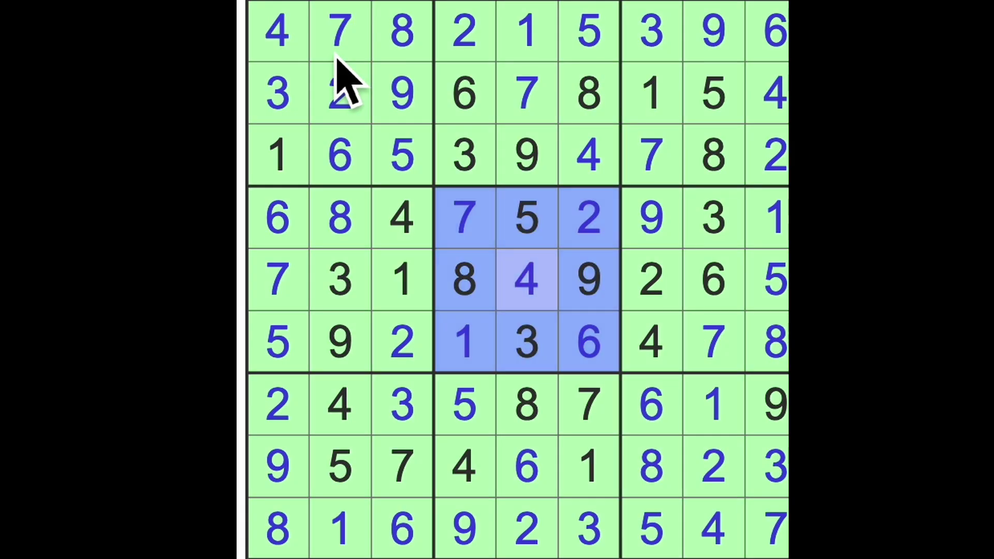